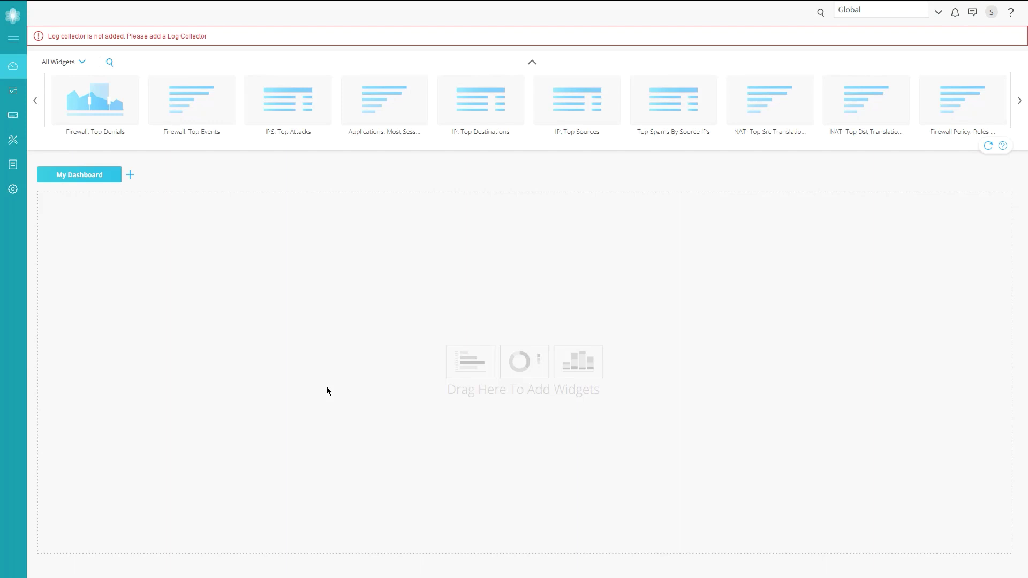
Step: Open the Configure area to reach the Standard Policies list showing the Pre and Post policies
mouse_move(15, 142)
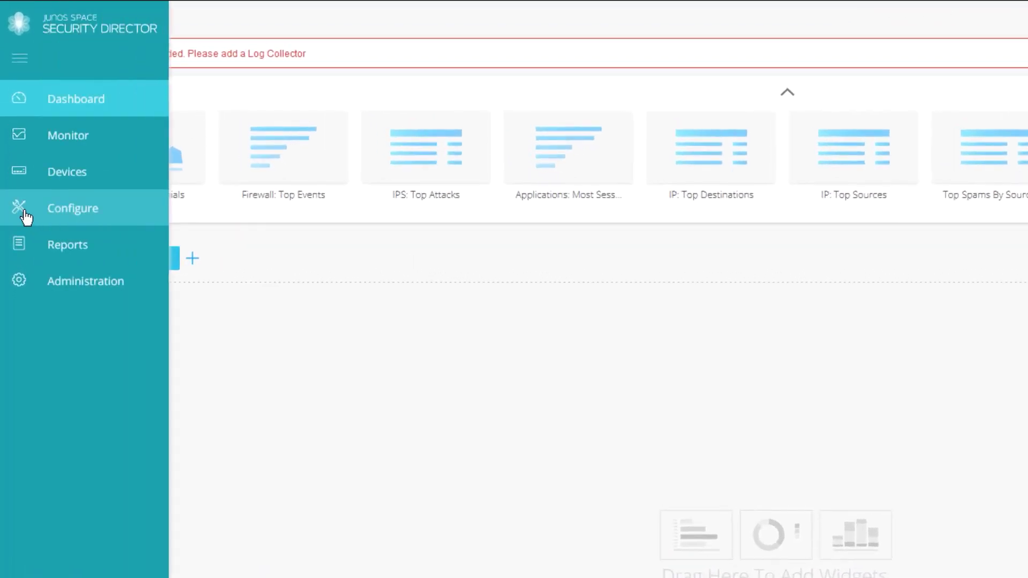
click(25, 217)
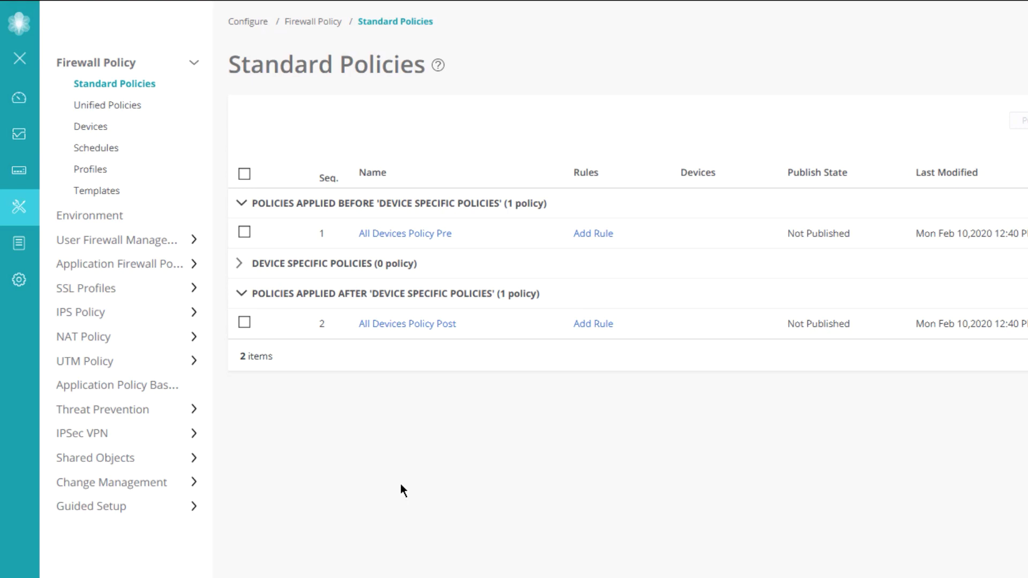
Step: Open Modify Configuration for vSRX-1 from the Security Devices list
mouse_move(33, 135)
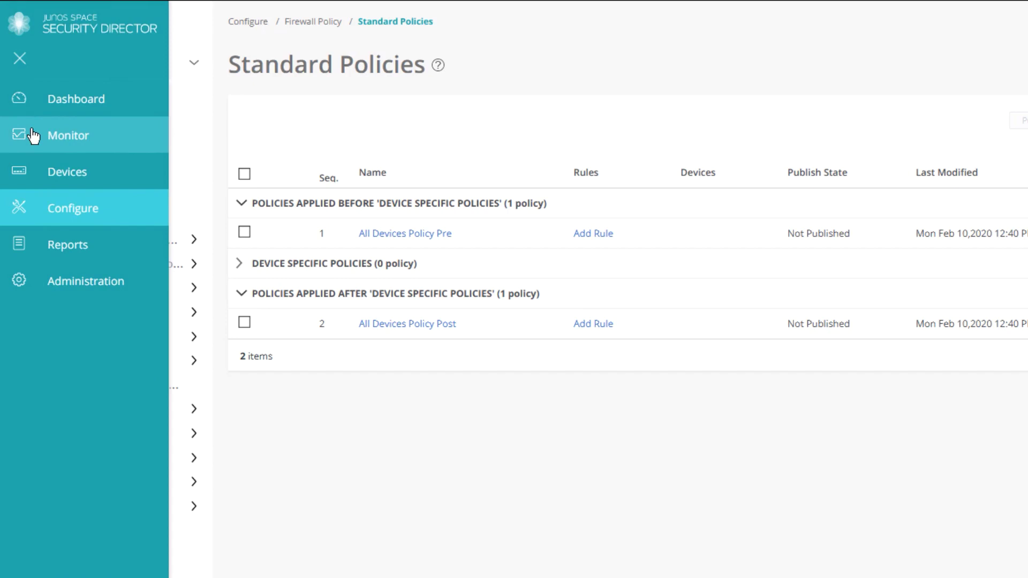
click(46, 172)
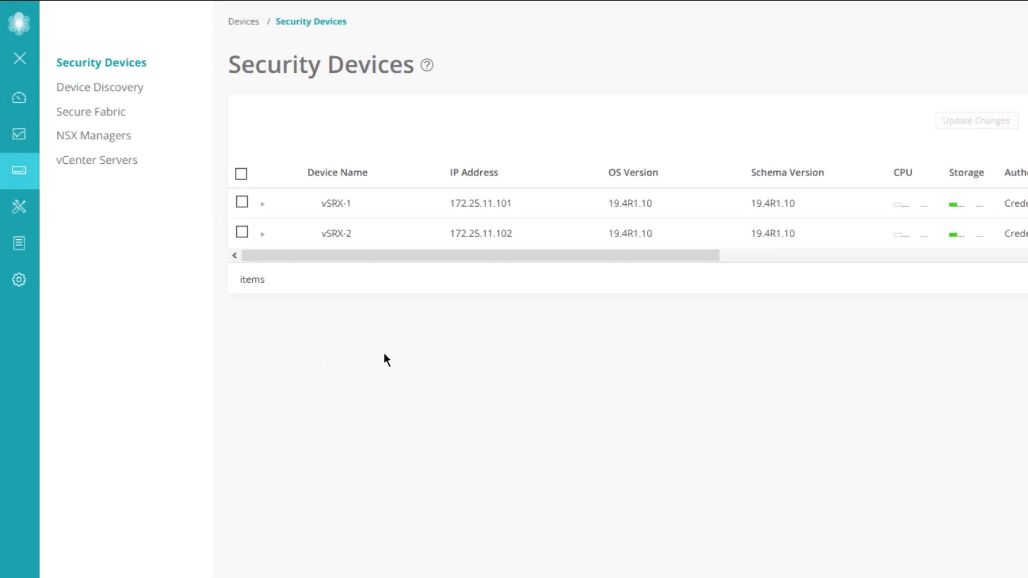
right_click(388, 209)
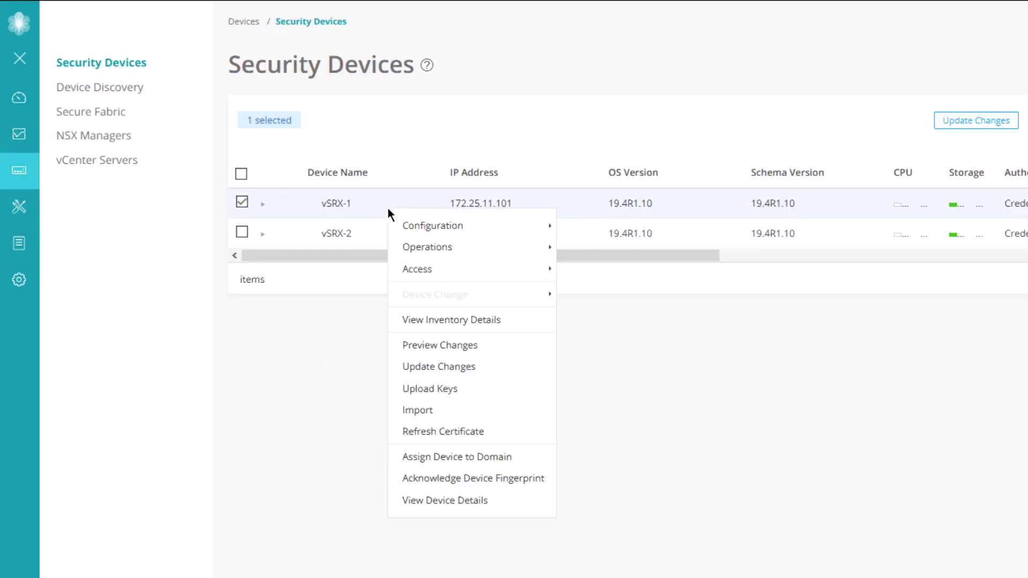
mouse_move(422, 229)
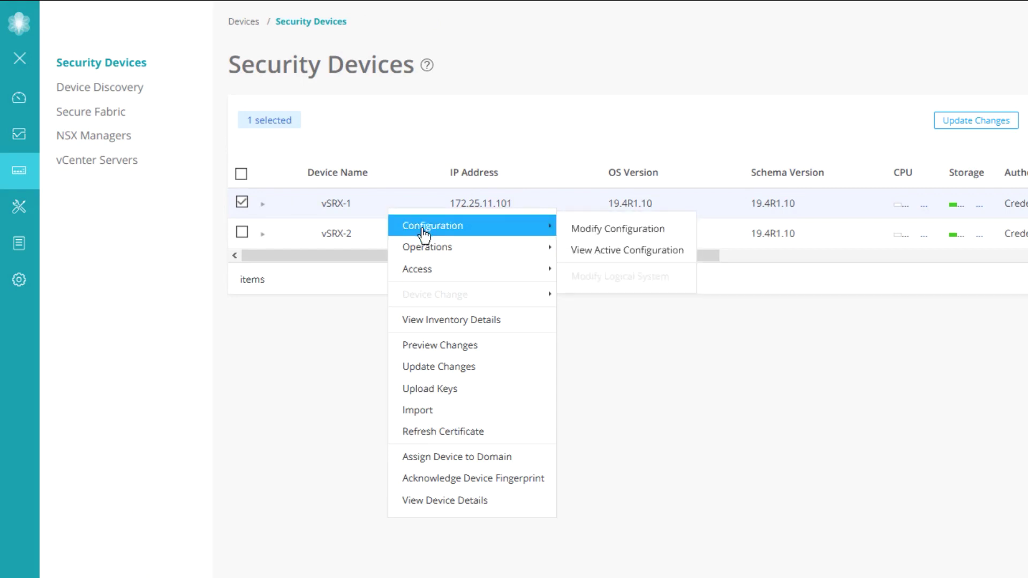
click(600, 231)
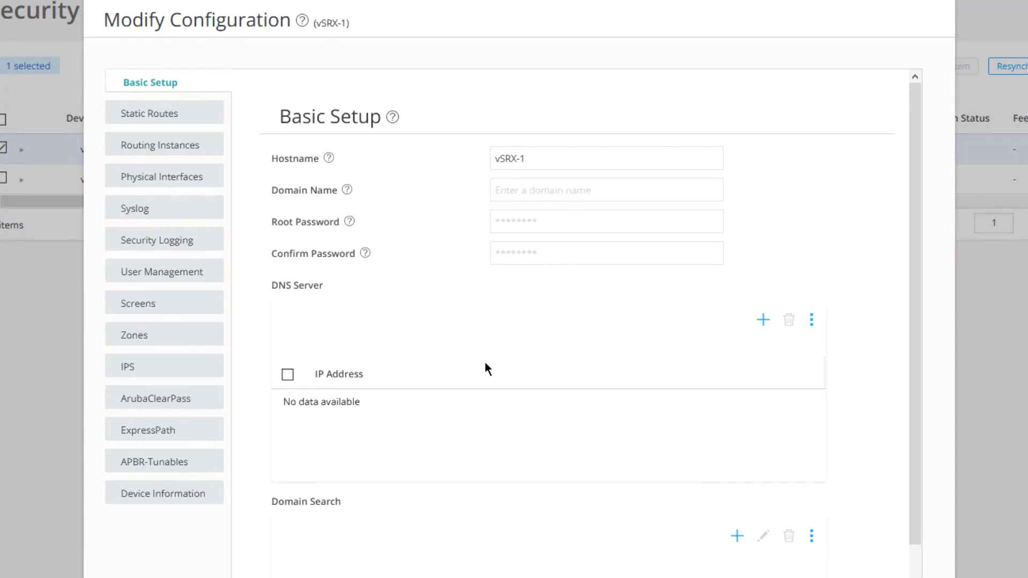
Step: Start a new vSRX-1 static route with destination 0.0.0.0 and prefix 0
click(184, 114)
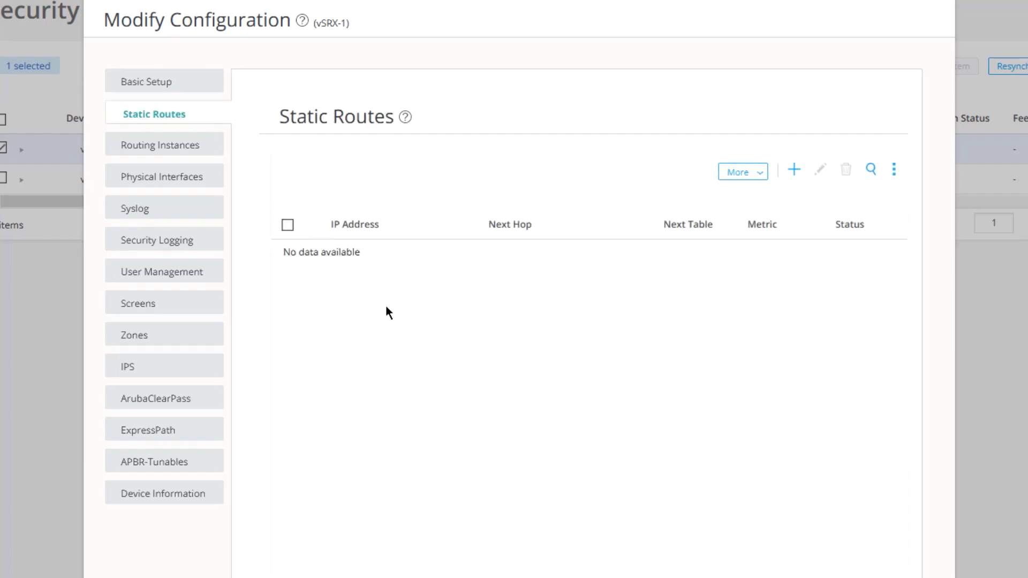
click(795, 171)
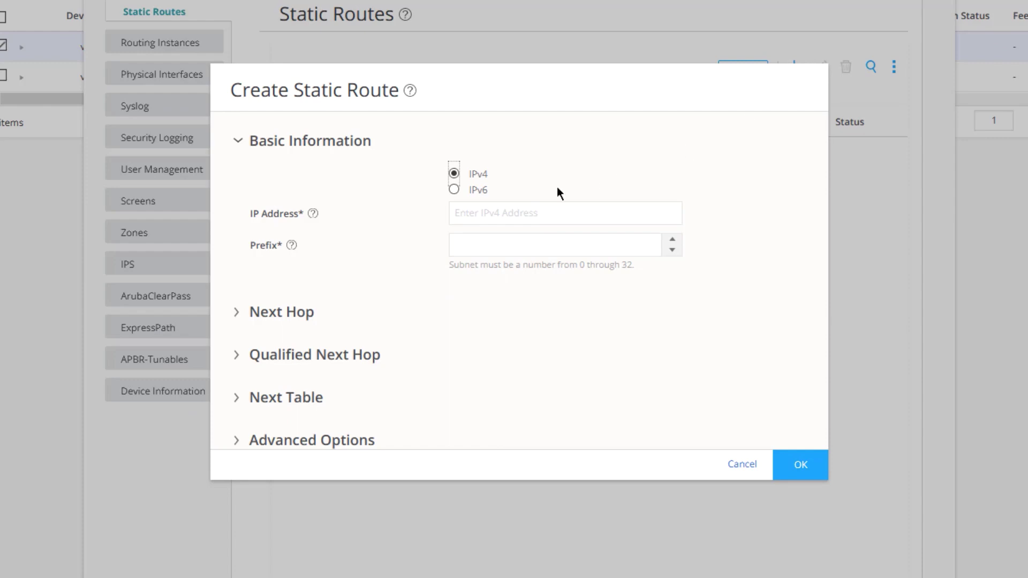
click(479, 211)
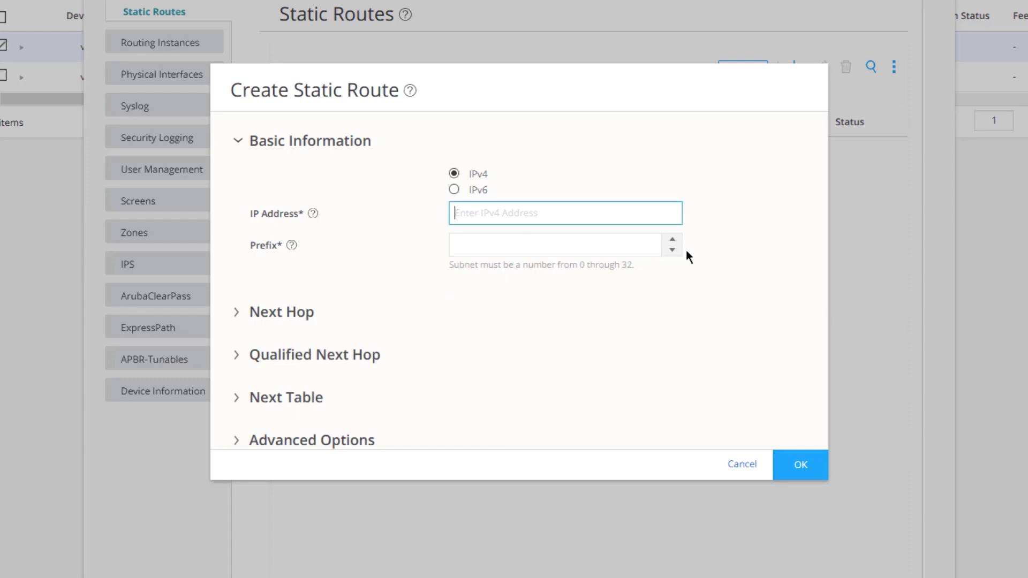
text(0.0.0.0)
key(Tab)
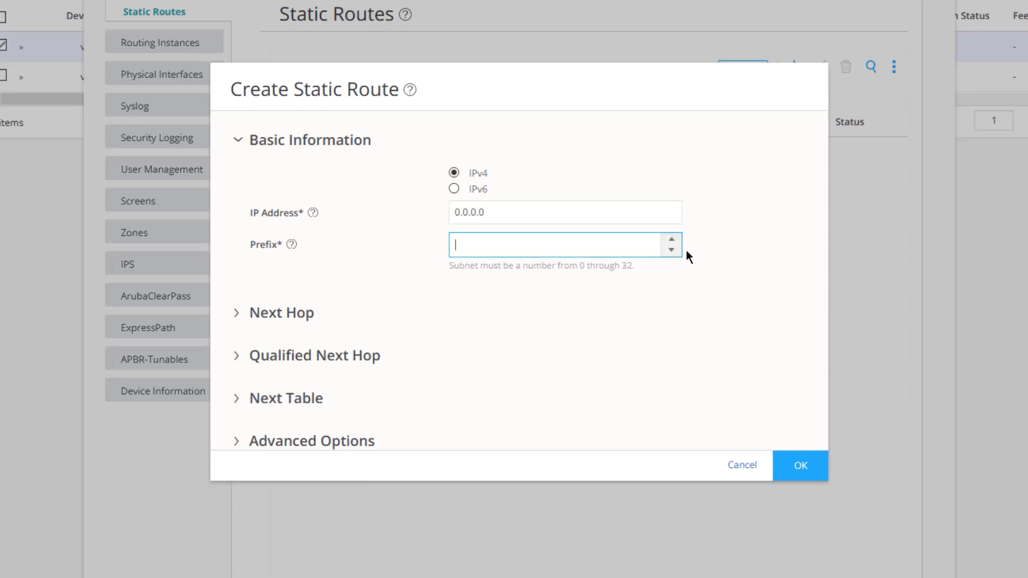
text(0)
click(238, 316)
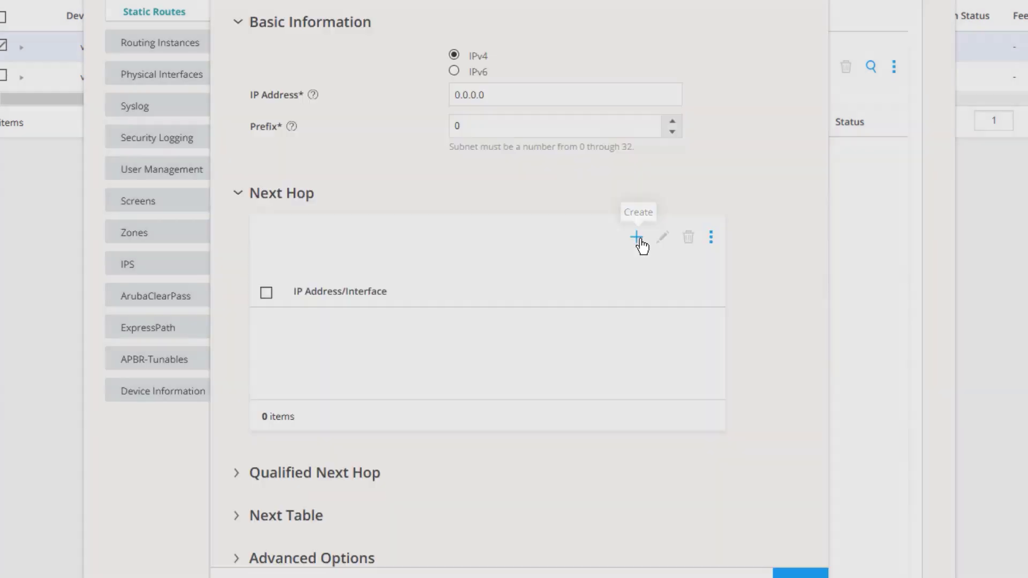
Step: Add an IP-address next hop of 172.31.1.2 to the default route
click(636, 238)
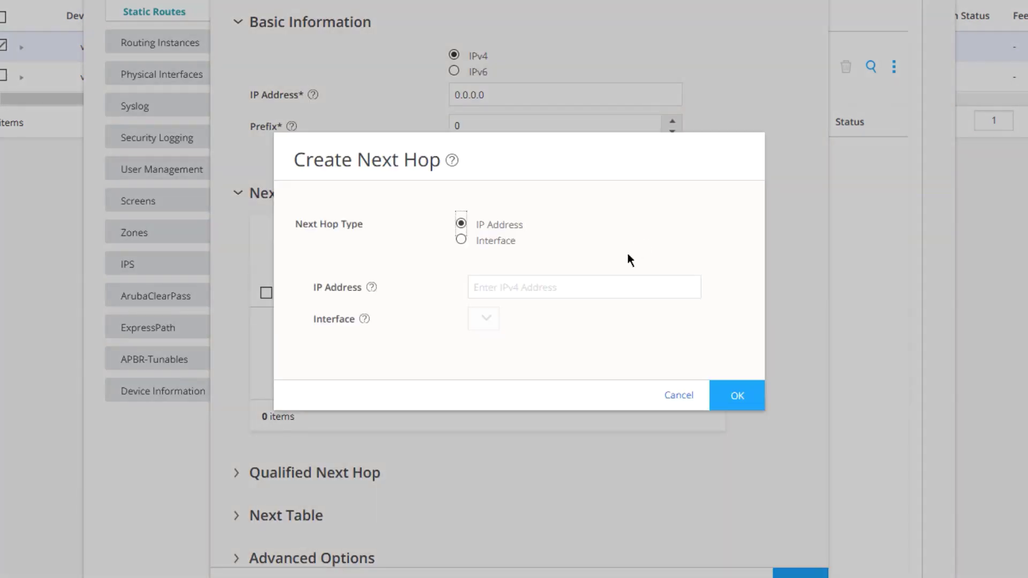
click(461, 239)
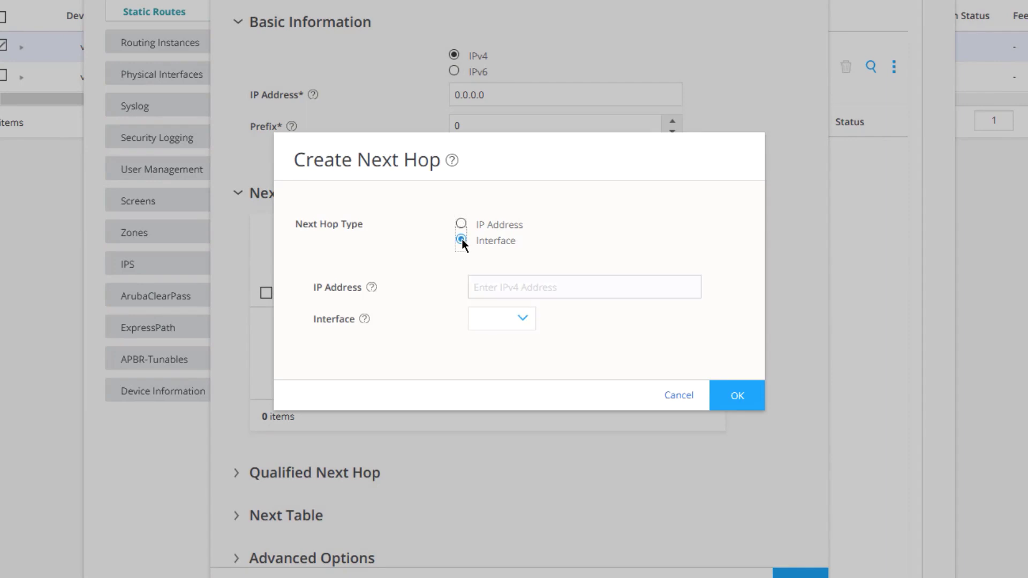
click(461, 224)
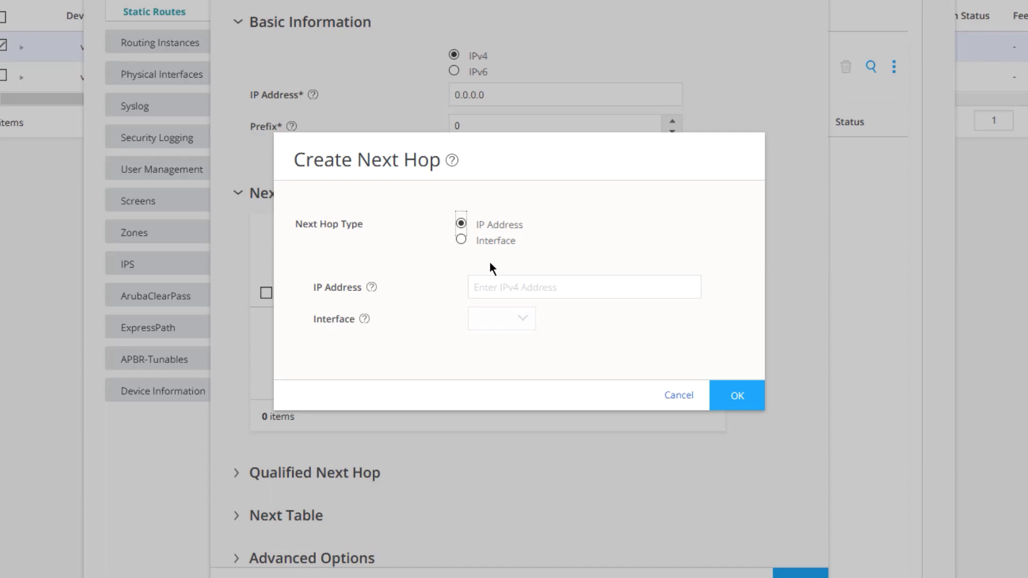
click(478, 288)
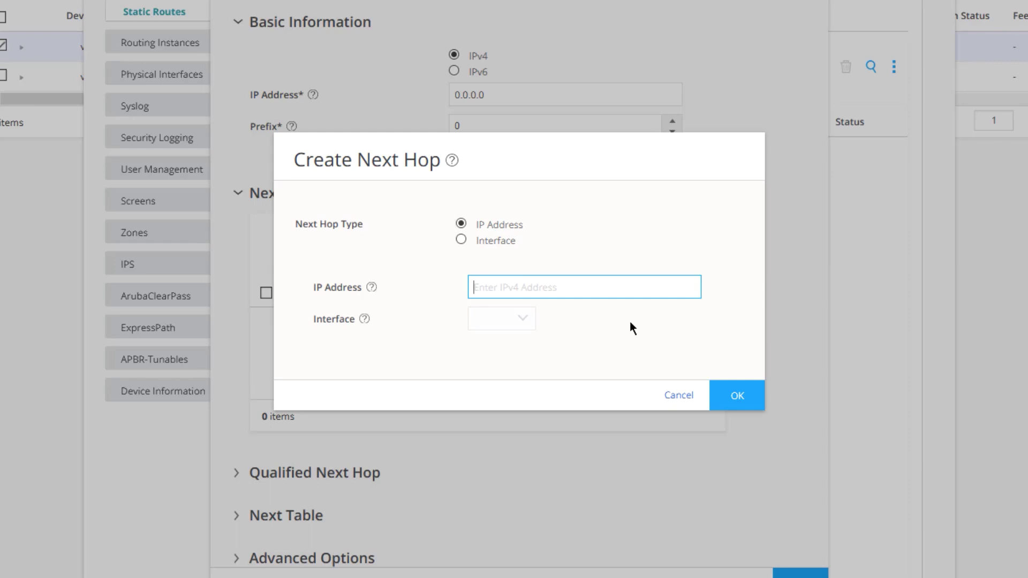
text(172.31.1.2)
click(730, 397)
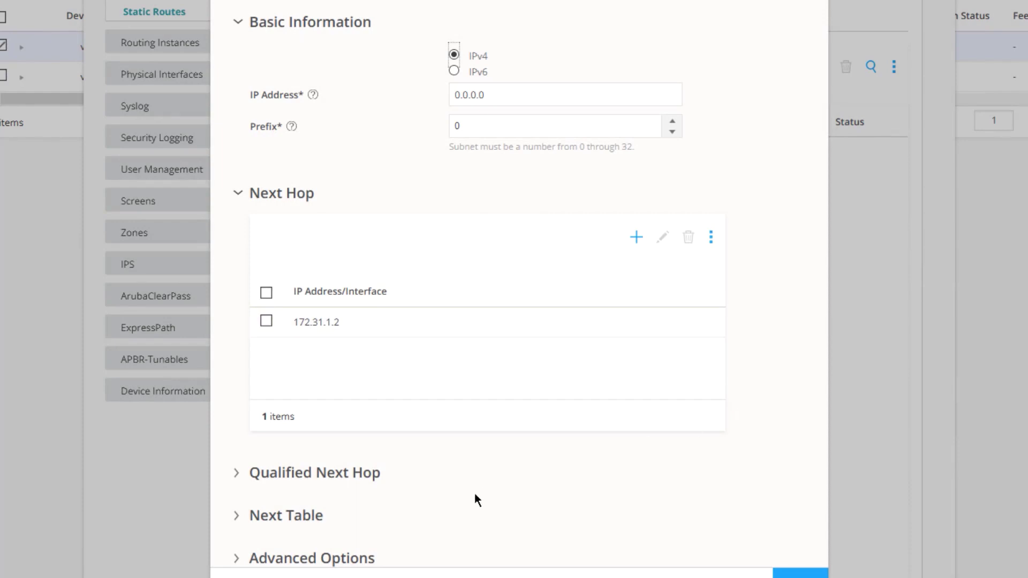
Step: Look over the advanced options, then save the 0.0.0.0/0 route via 172.31.1.2
click(236, 474)
scroll(345, 465, down, 3)
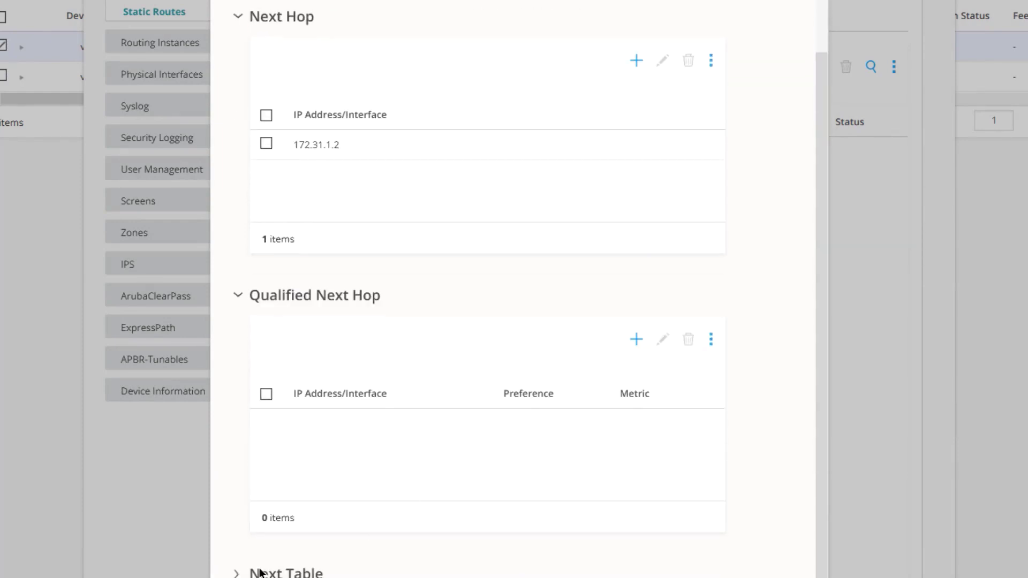
click(259, 574)
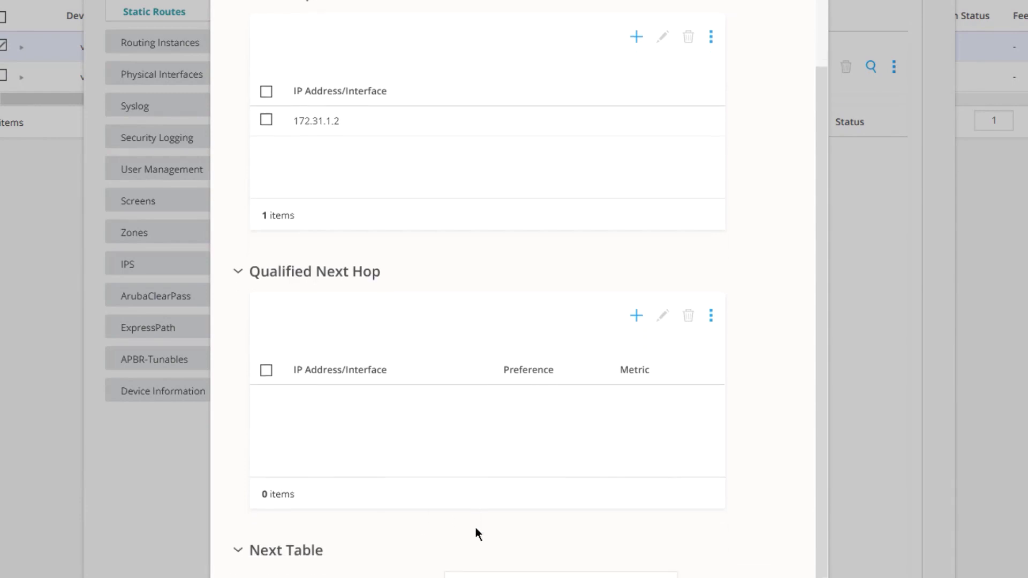
scroll(423, 519, down, 7)
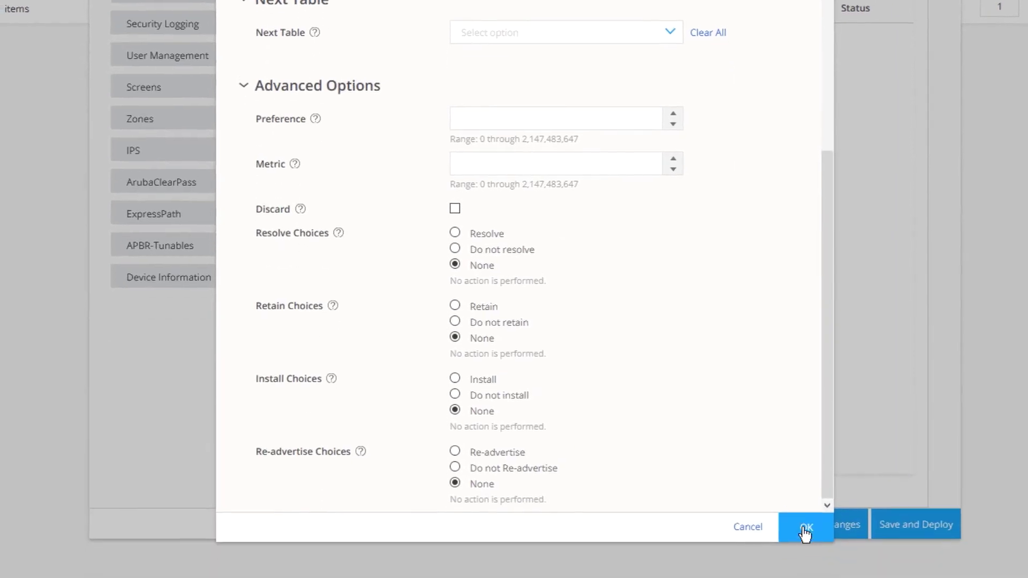
click(806, 527)
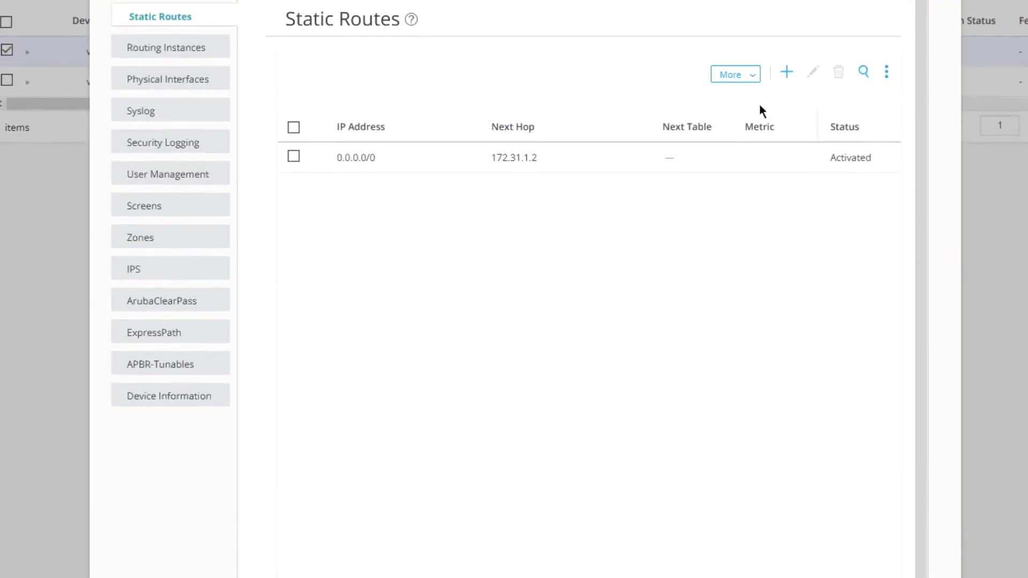
Step: Start a second static route with destination 172.29.1.0 and prefix 24
click(786, 75)
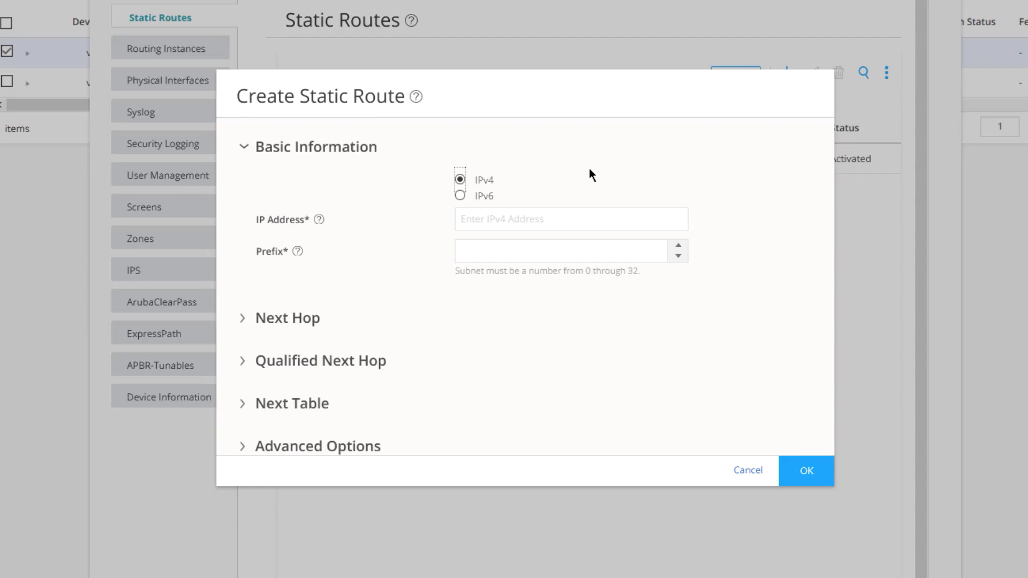
click(518, 220)
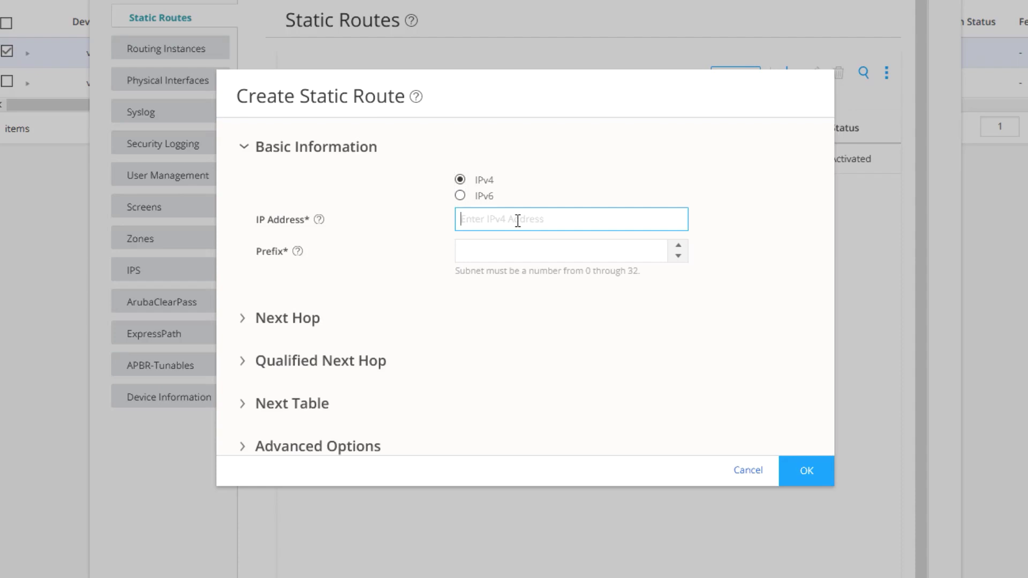
text(172.29.1.0)
key(Tab)
text(24)
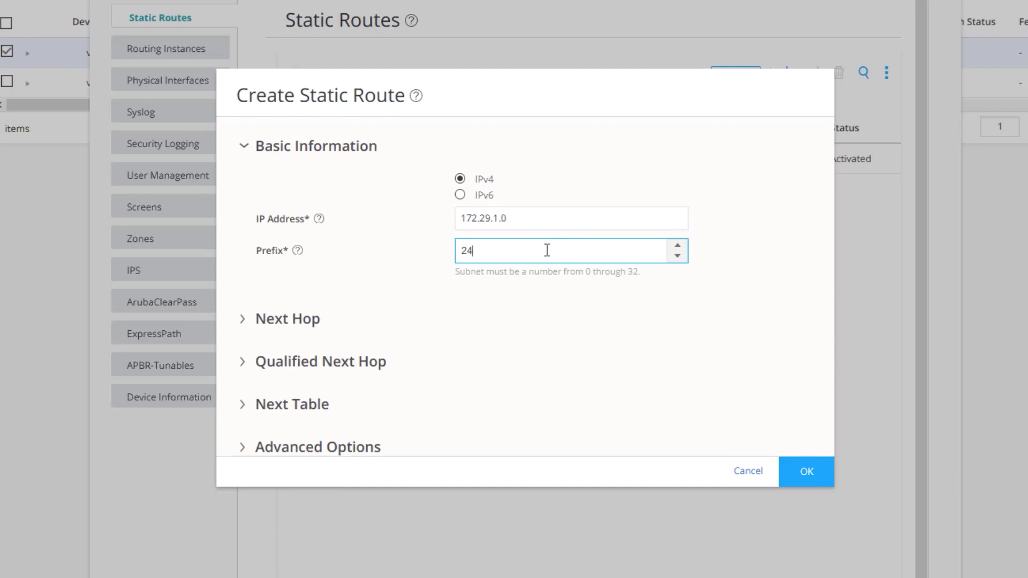
click(245, 321)
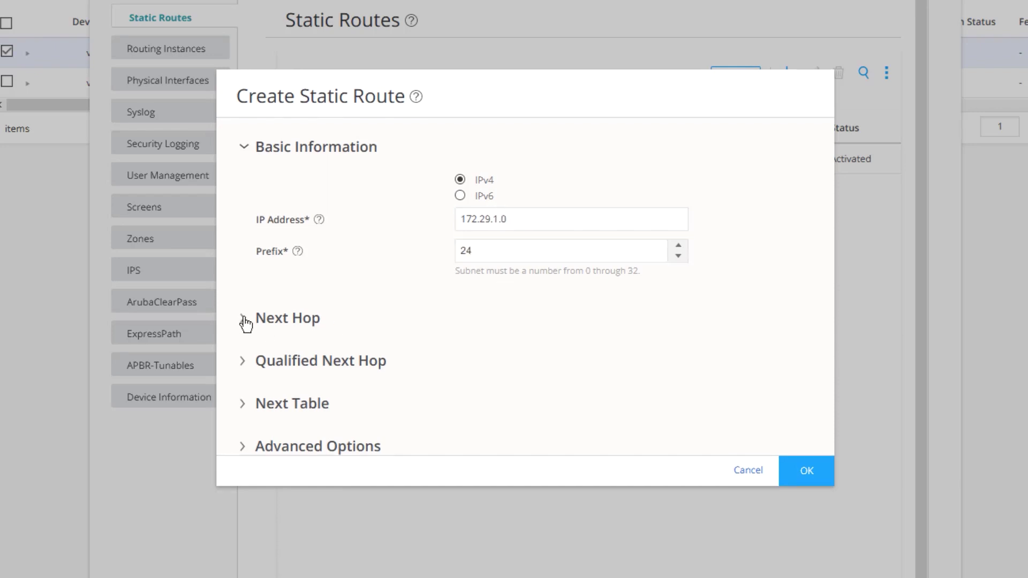
Step: Give the 172.29.1.0/24 route next hop 10.5.5.1 and save it
click(240, 319)
click(645, 246)
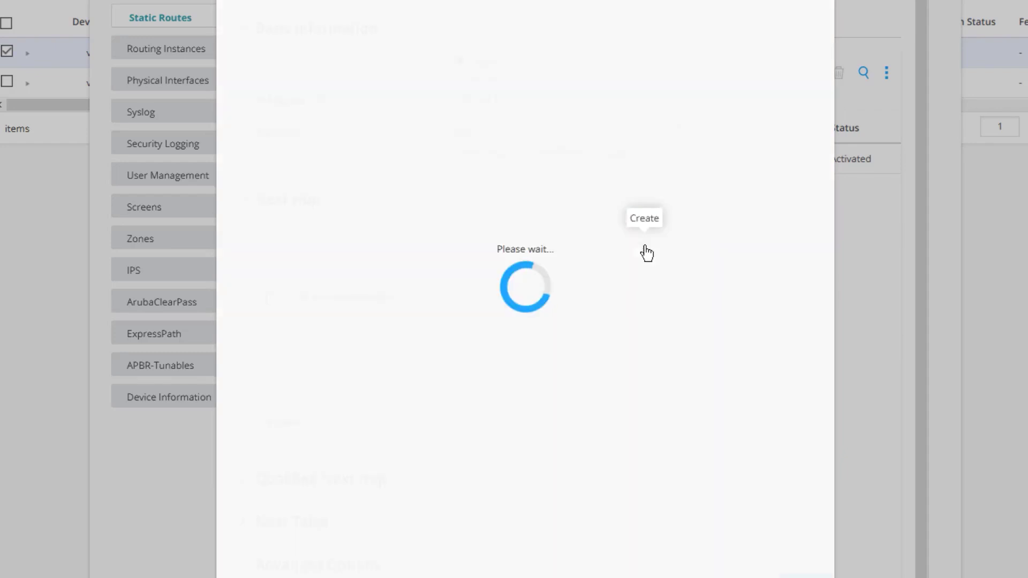
click(538, 286)
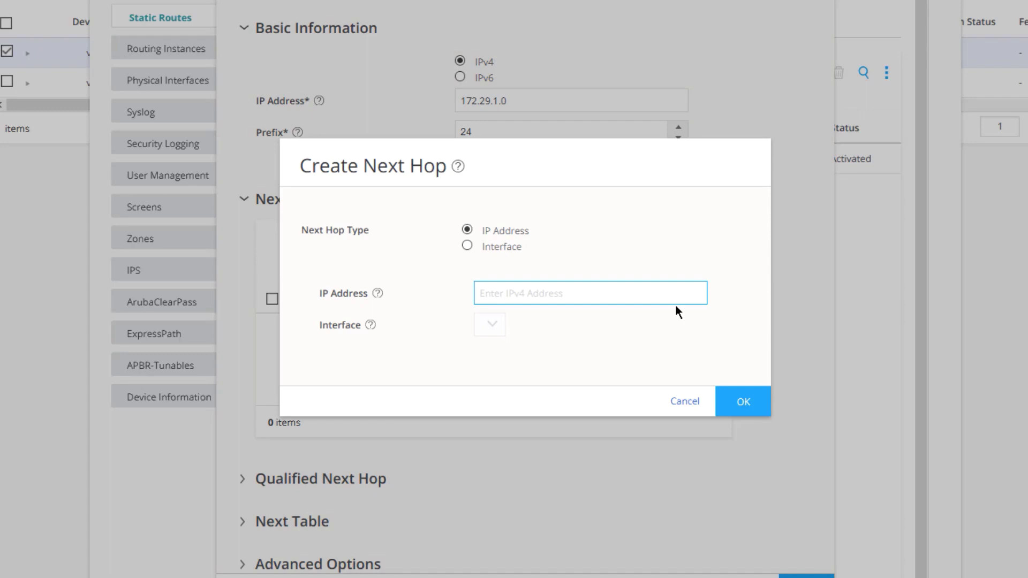
text(10.5.5.1)
click(736, 402)
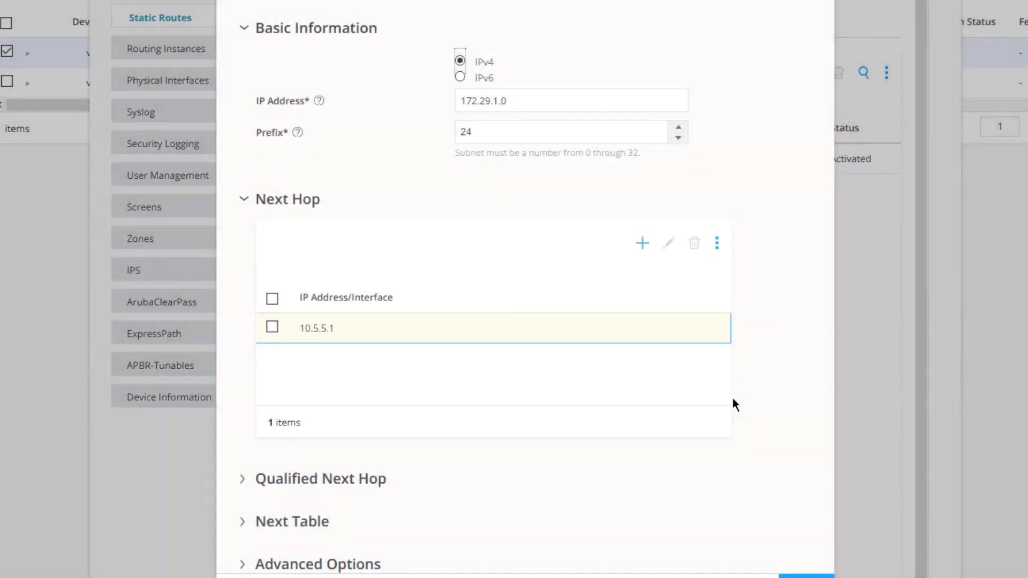
click(798, 505)
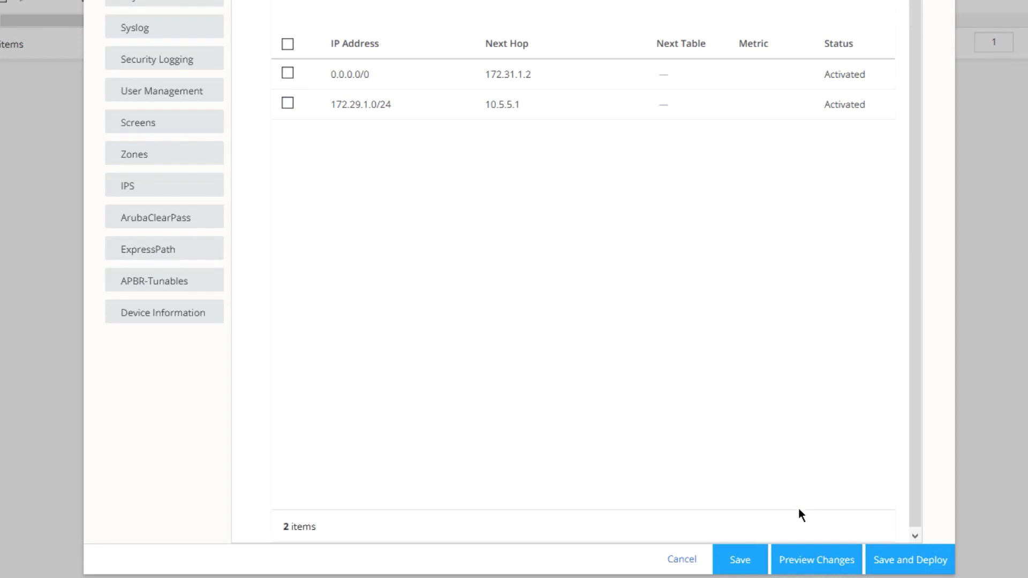
Step: Preview the two pending vSRX-1 static routes in XML and CLI form
click(817, 560)
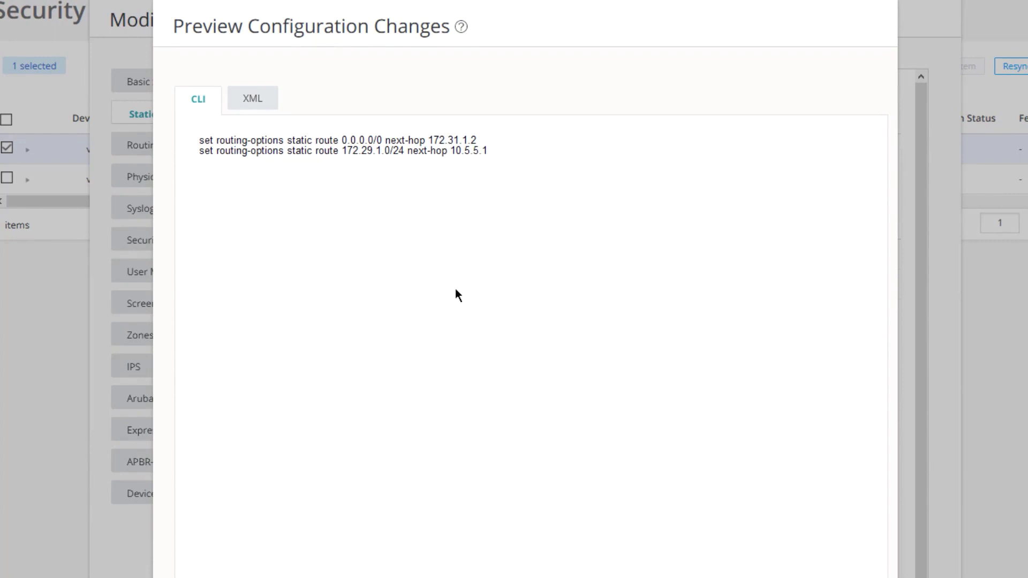
click(257, 106)
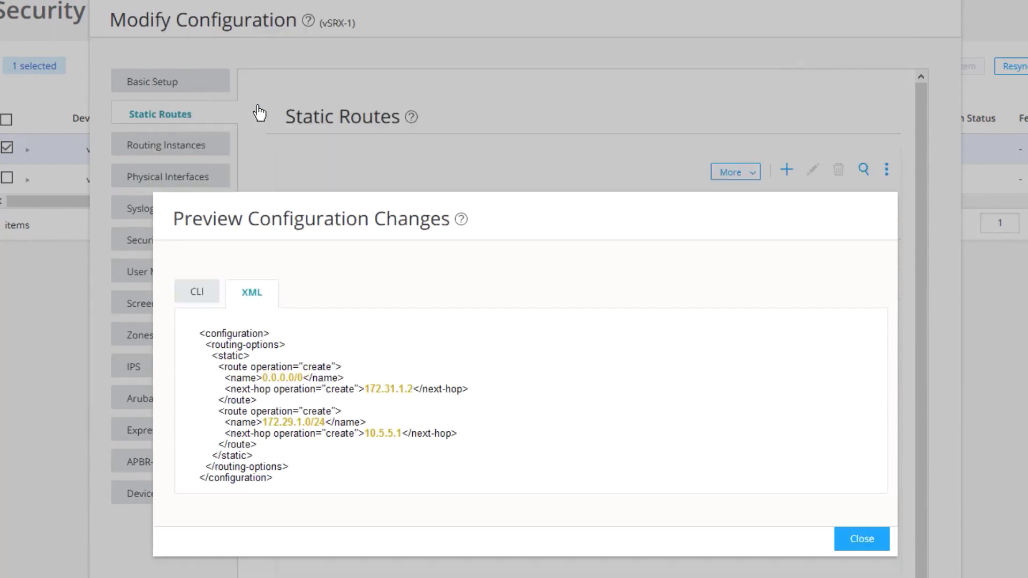
click(197, 291)
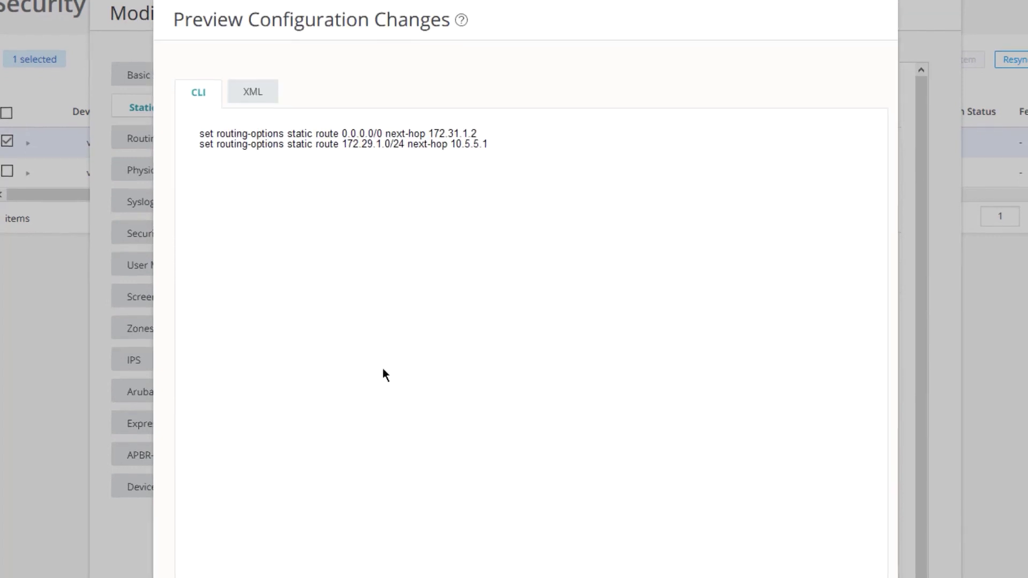
Step: Save and deploy both routes to vSRX-1, then close the successful job details
click(866, 548)
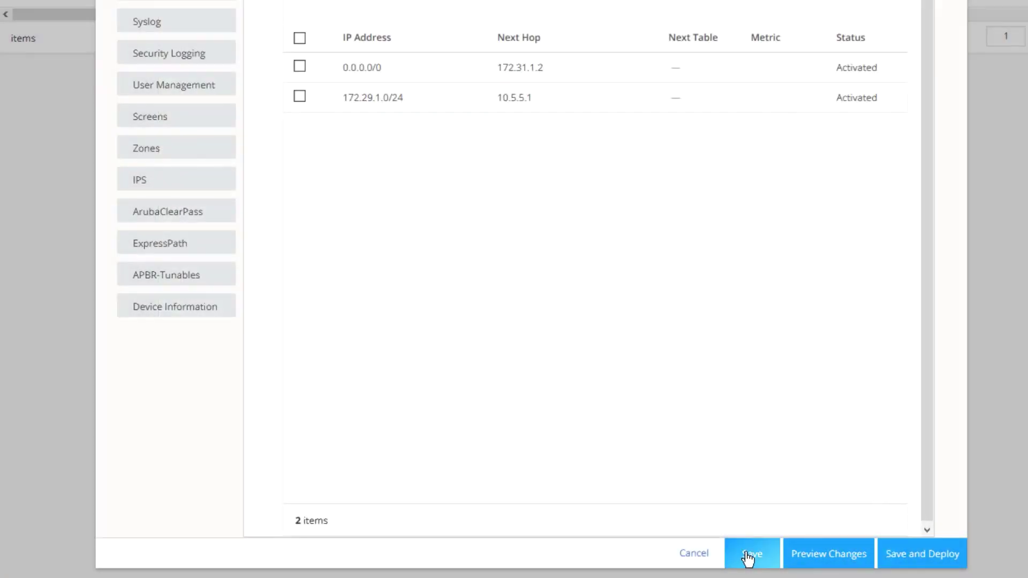
click(910, 556)
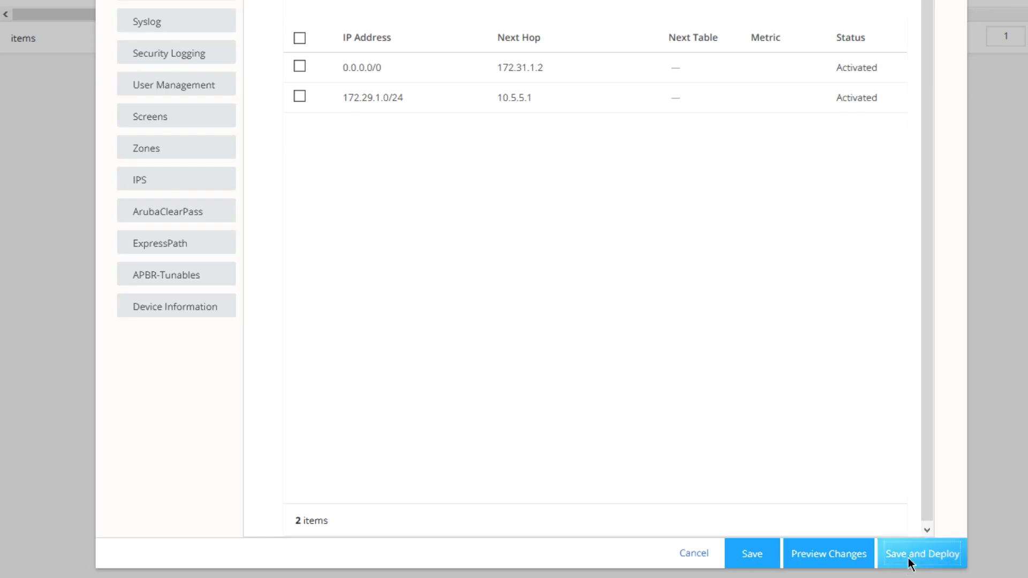
click(748, 312)
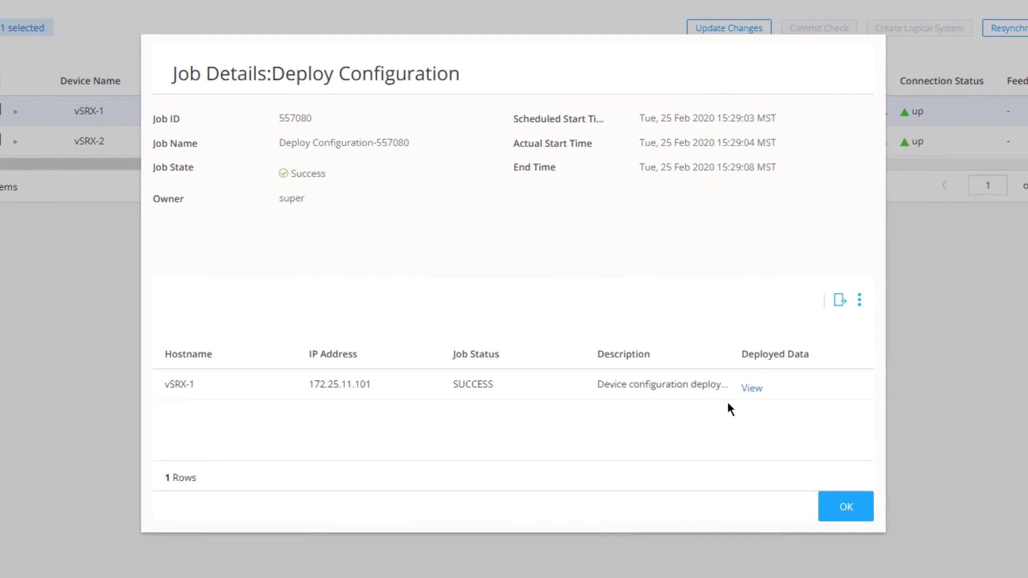
click(838, 508)
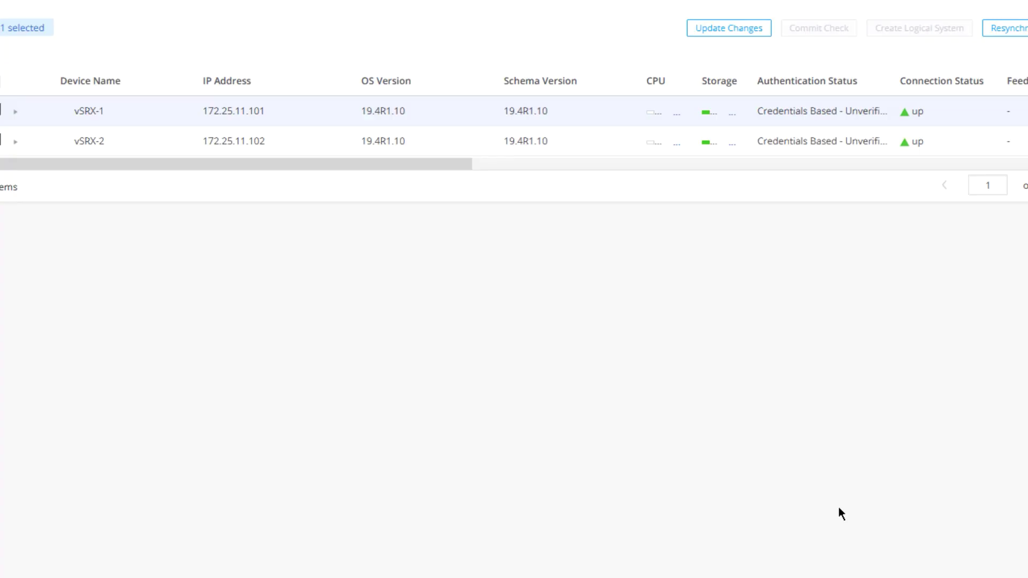
Step: Open vSRX-2's Modify Configuration, go to Static Routes, and start a new route
click(289, 144)
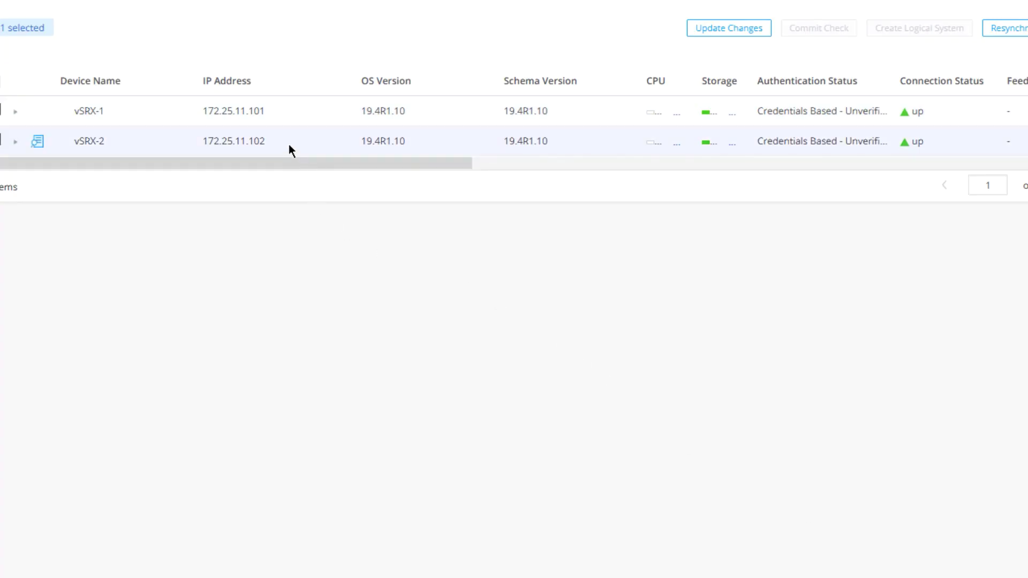
right_click(289, 148)
mouse_move(324, 165)
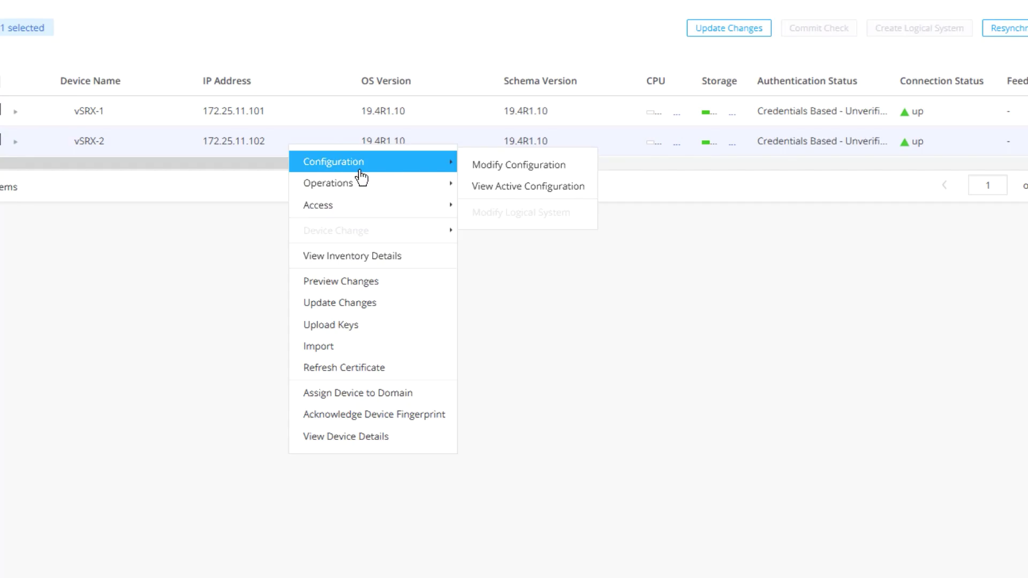
click(483, 168)
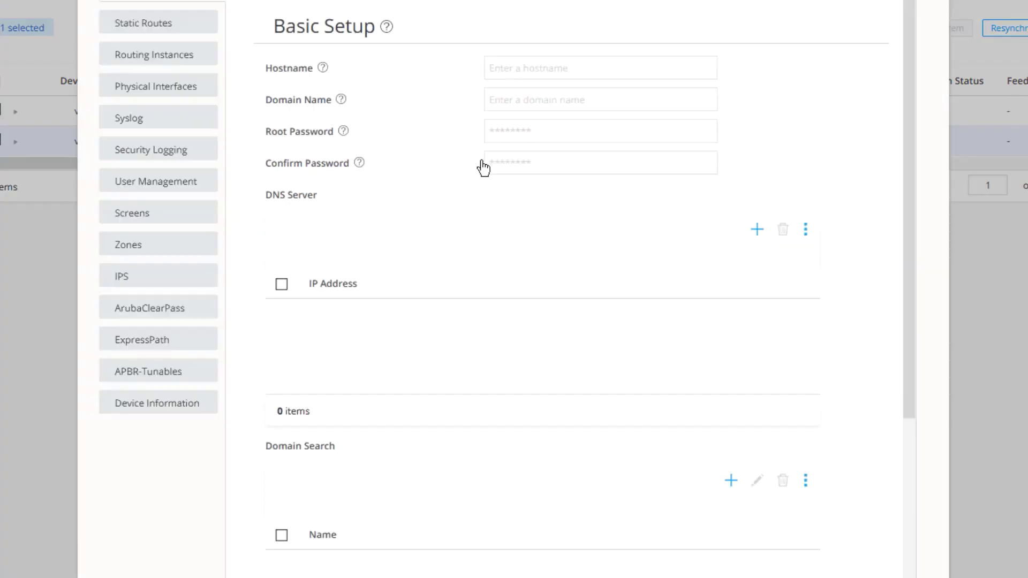
click(171, 30)
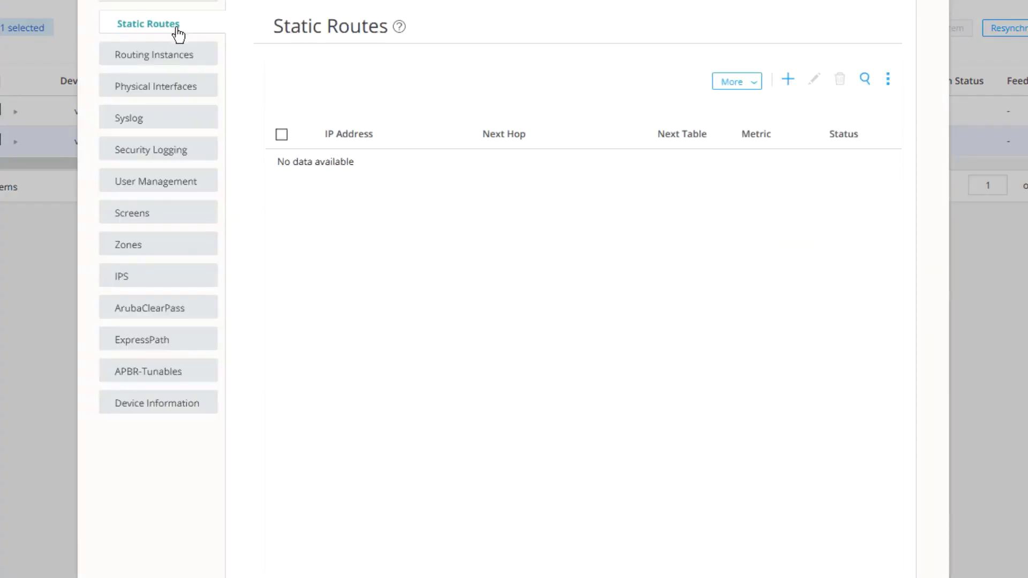
click(786, 83)
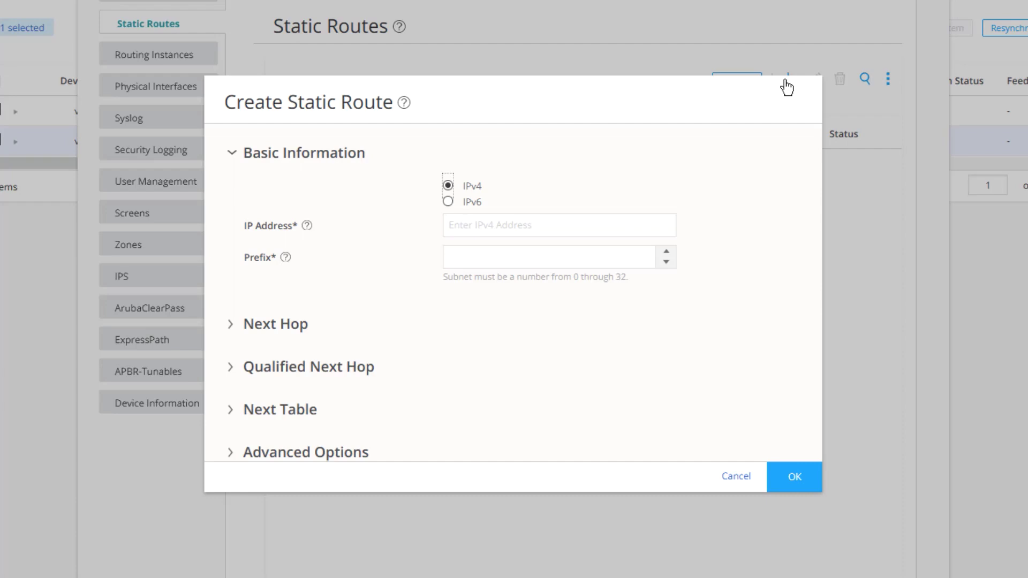
Step: Create the vSRX-2 static route 0.0.0.0/0 with next hop 10.5.5.254
click(500, 221)
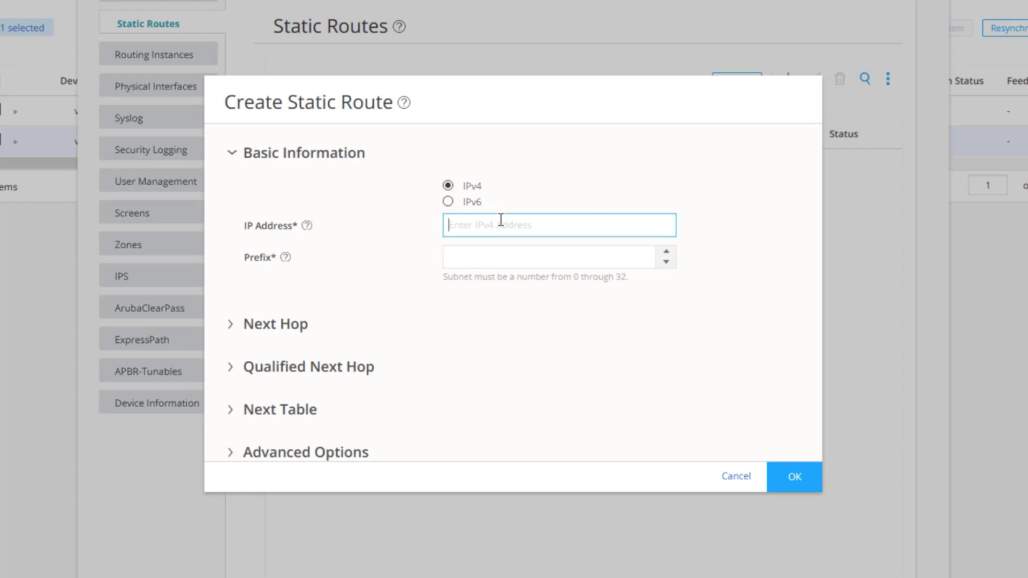
text(0.0.0.0)
key(Tab)
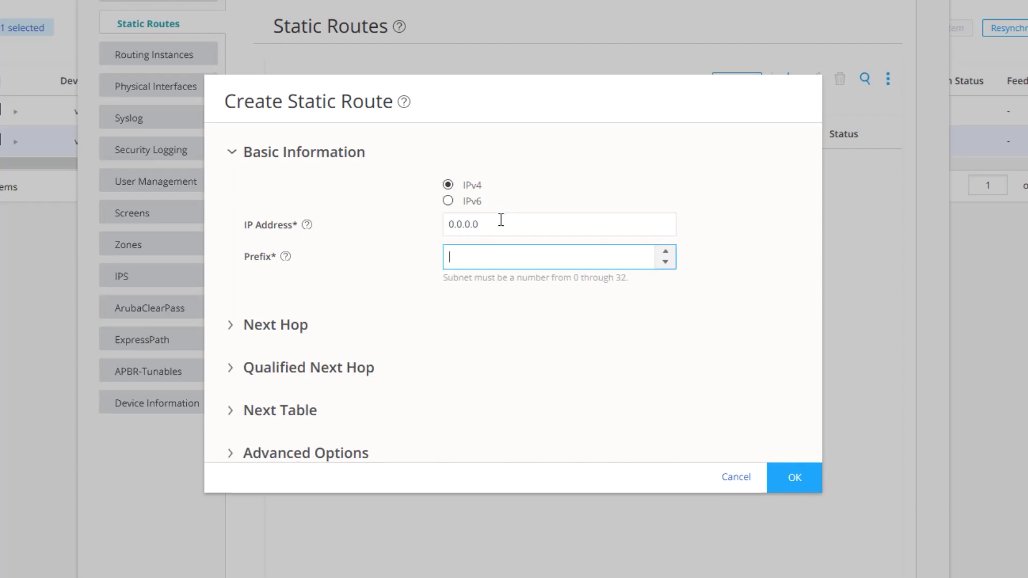
text(0)
click(487, 375)
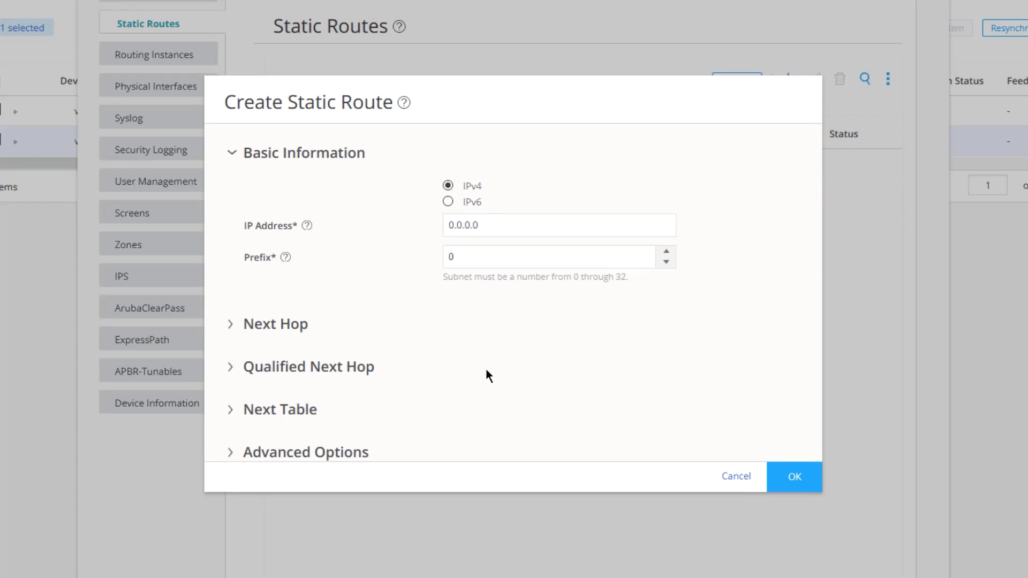
click(231, 324)
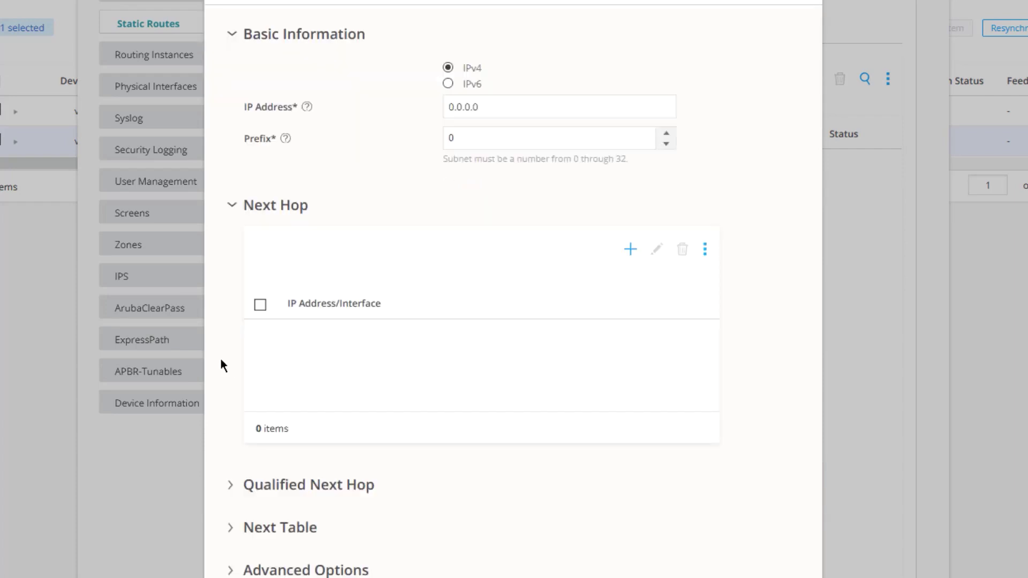
click(632, 254)
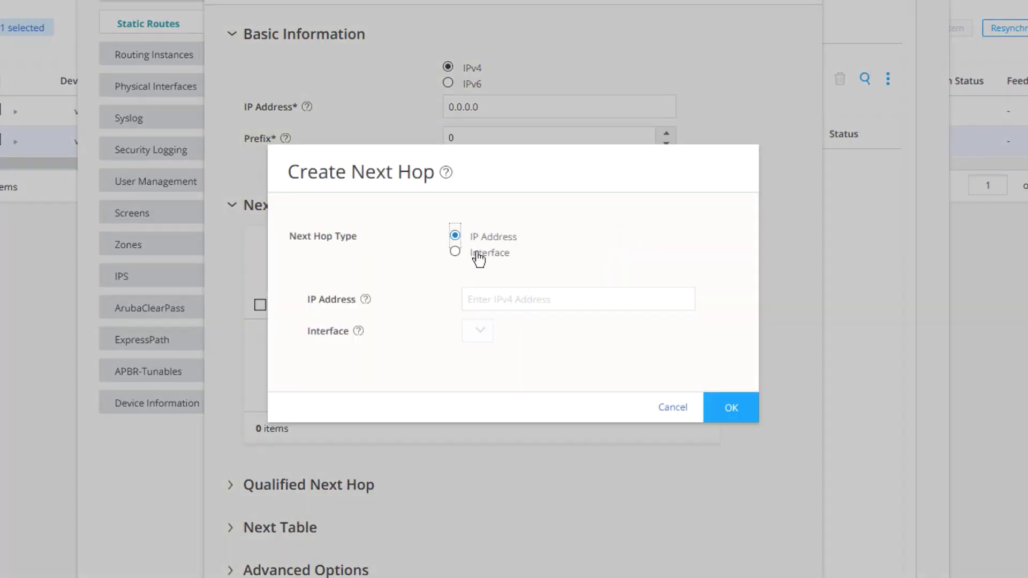
click(502, 298)
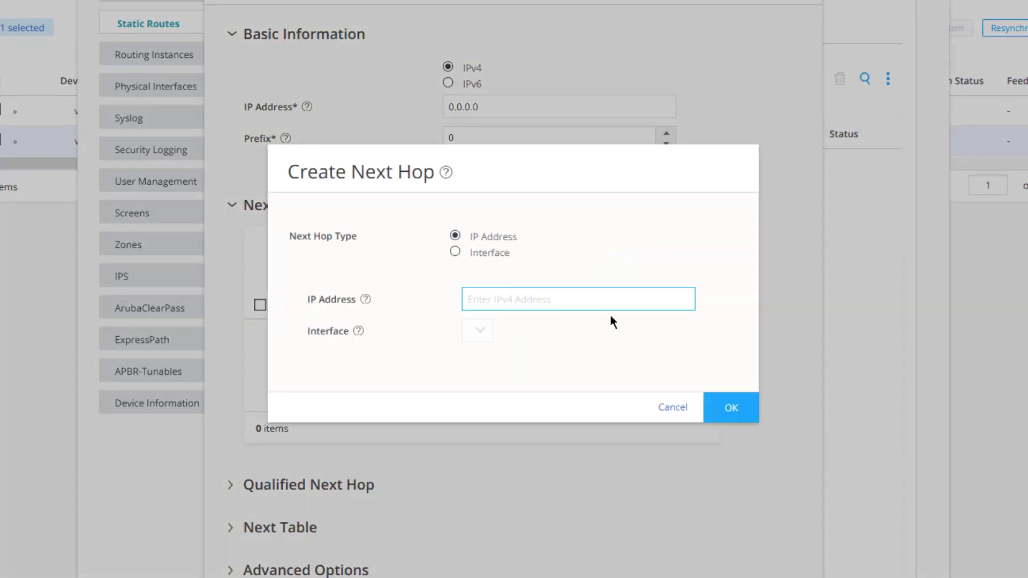
text(10.5.5.254)
click(734, 405)
click(790, 467)
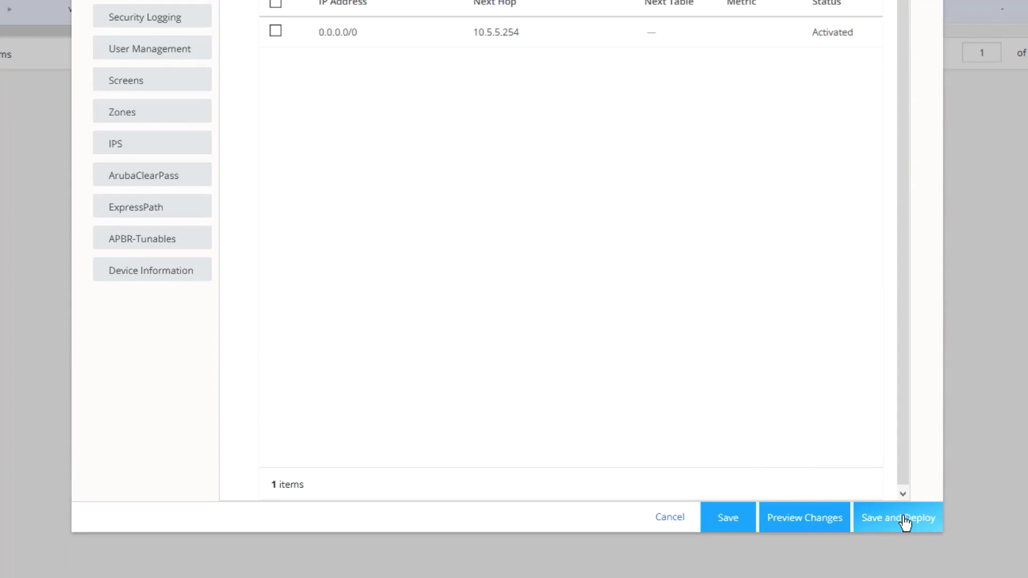
Step: Save and deploy the vSRX-2 route now, then close the successful job details
click(905, 522)
click(726, 280)
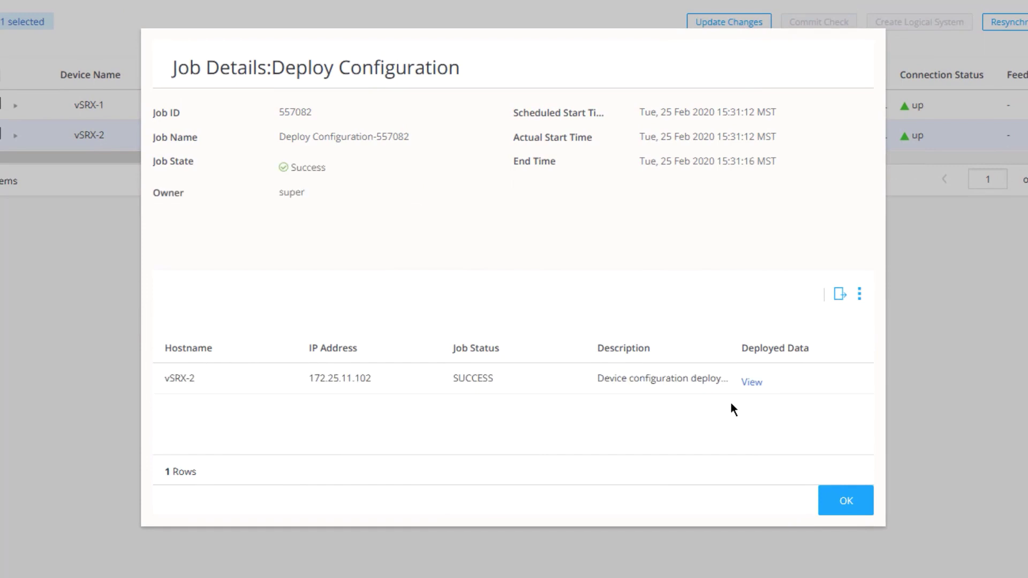
click(844, 503)
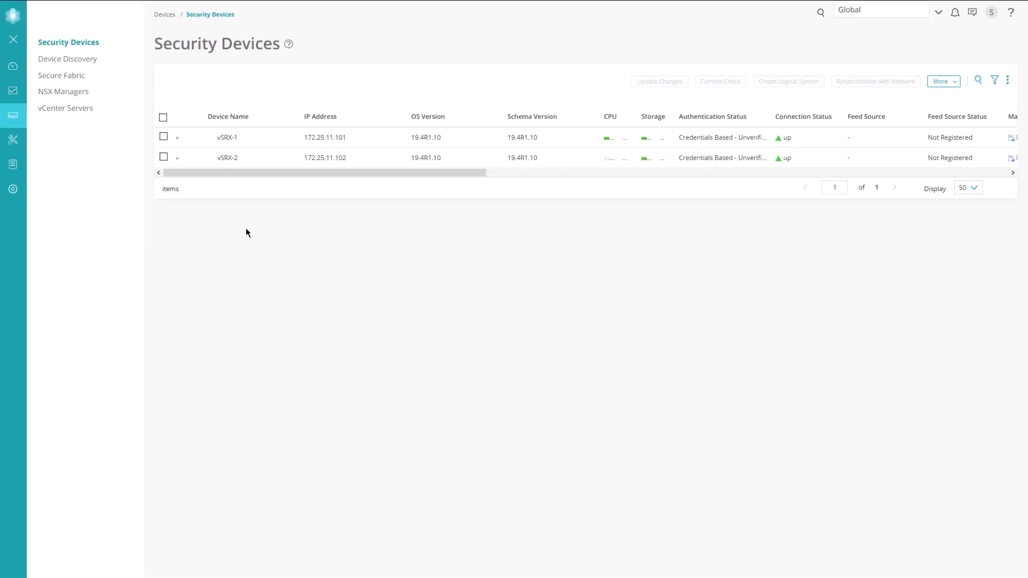
Step: Show vSRX-1's static routes (0.0.0.0/0 and 172.29.1.0/24), then bring up the vSRX-2 session
key(alt+Tab)
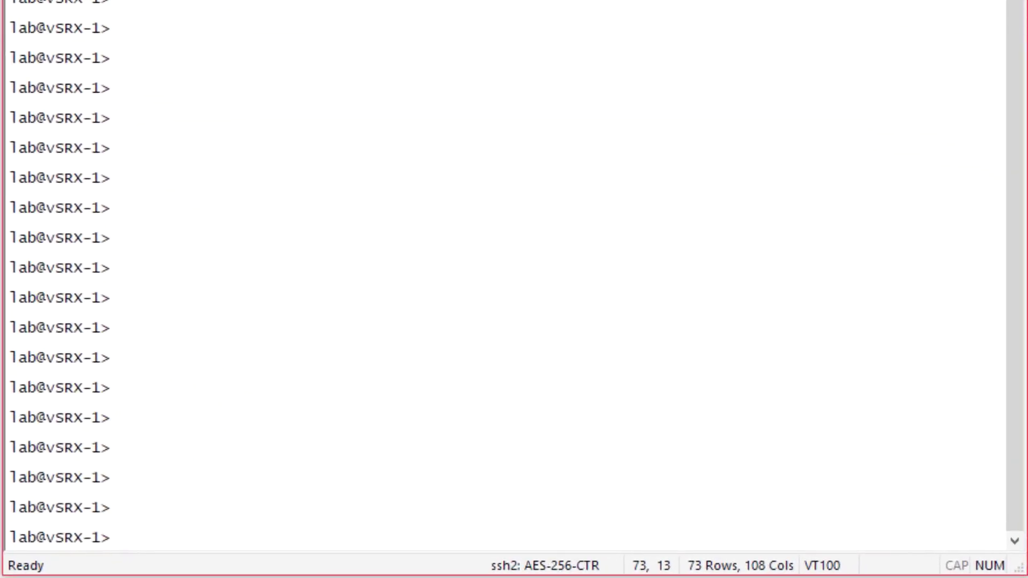
text(show route pro)
key(space)
text(tocol static)
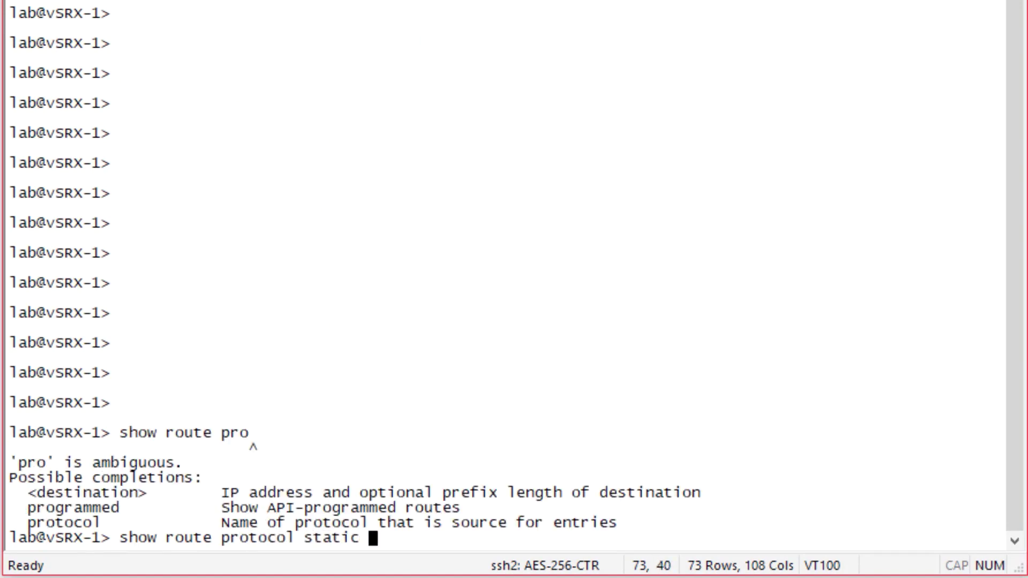
key(Return)
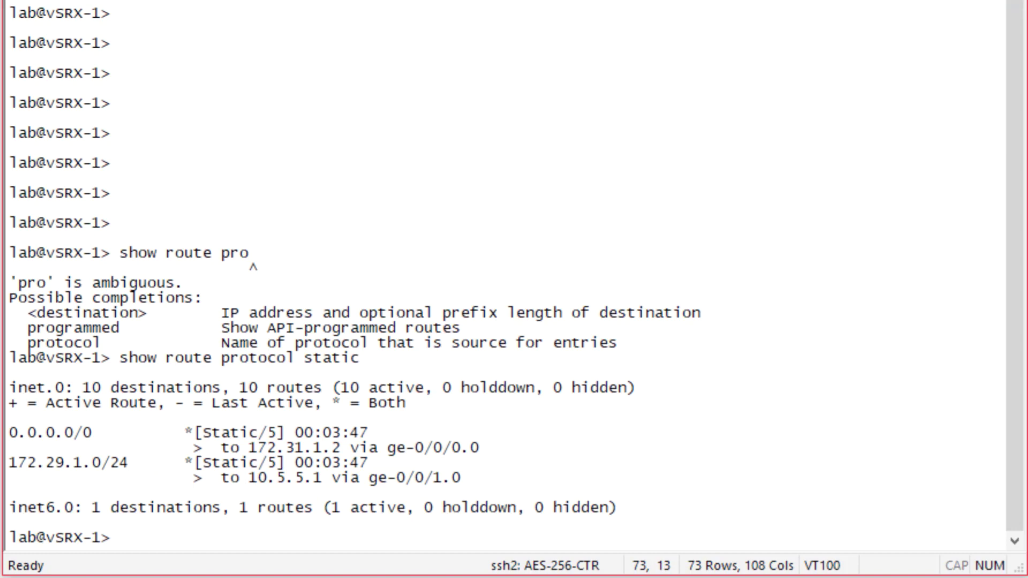
key(alt+2)
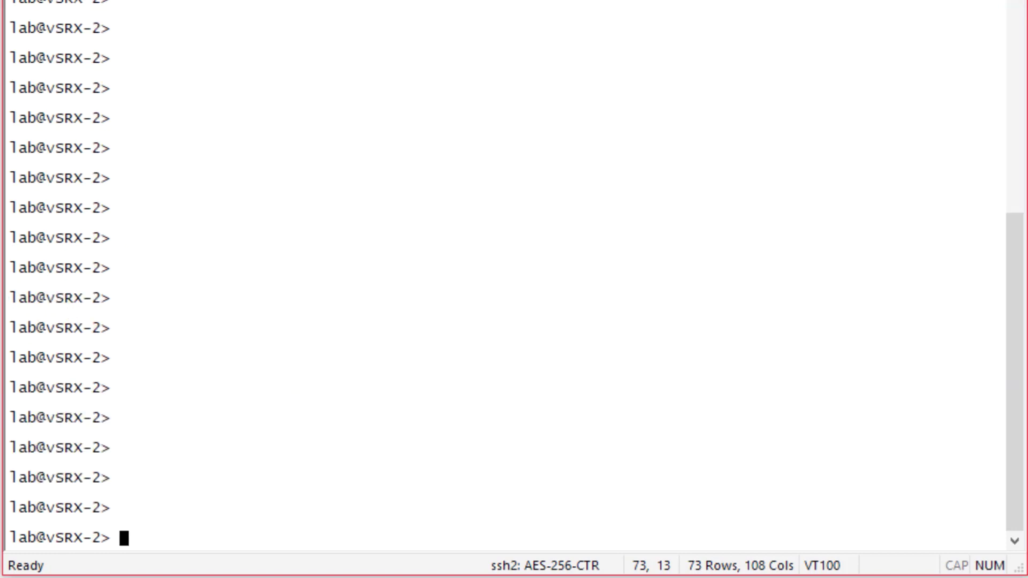
Step: Run 'show route protocol static' on vSRX-2 to confirm 0.0.0.0/0 via 10.5.5.254
text(show route )
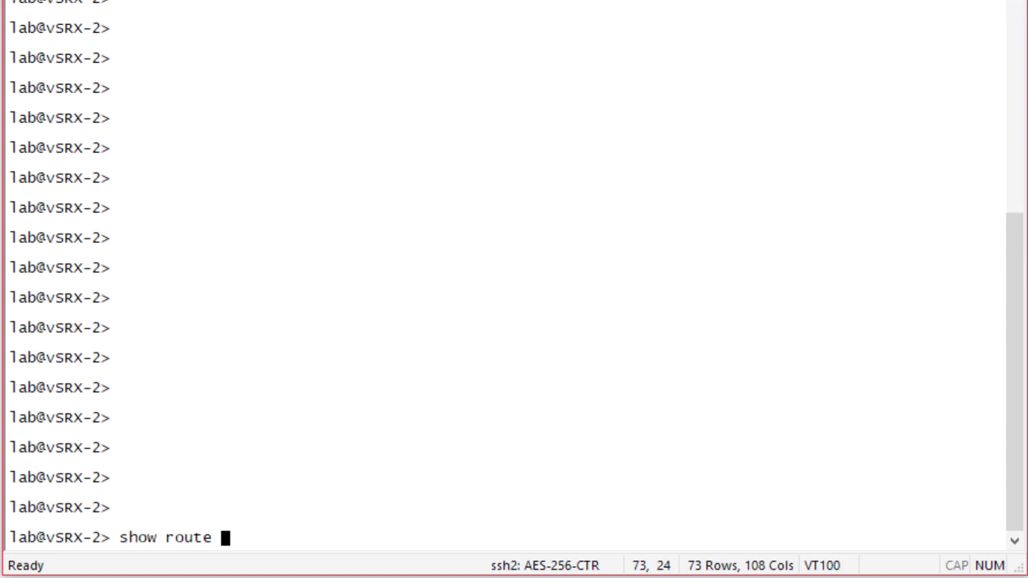
text(protocol static)
key(Return)
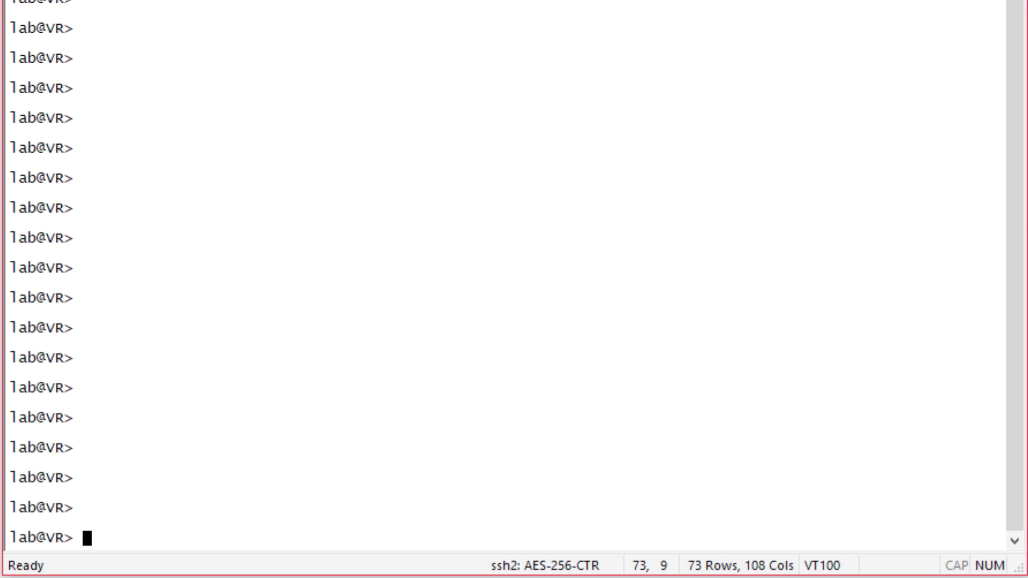
Step: Ping 8.8.8.8 in routing-instance user from the VR and stop it to view statistics
text(ping 8.8.8.)
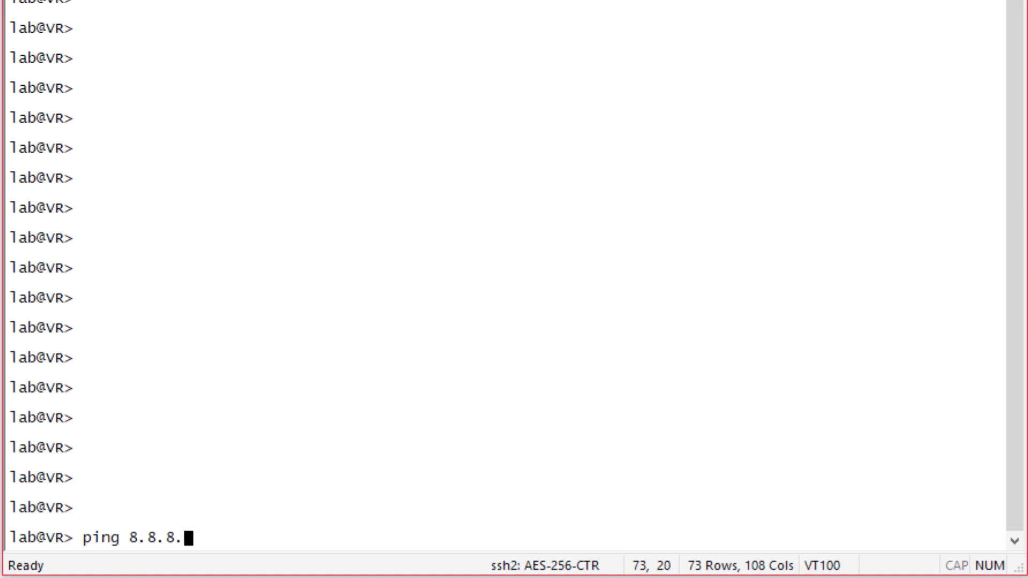
text(8 routing-instance user)
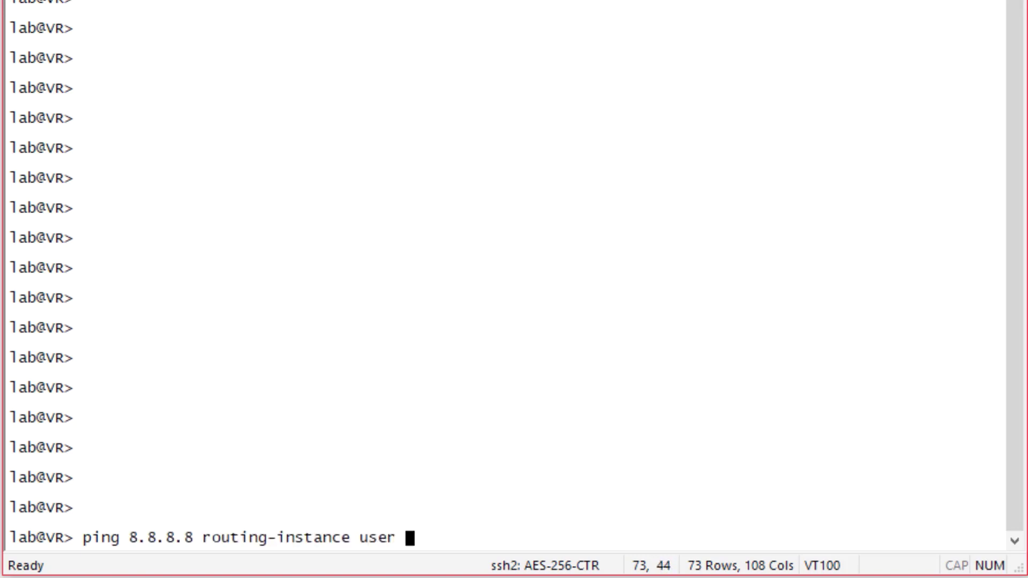
key(Return)
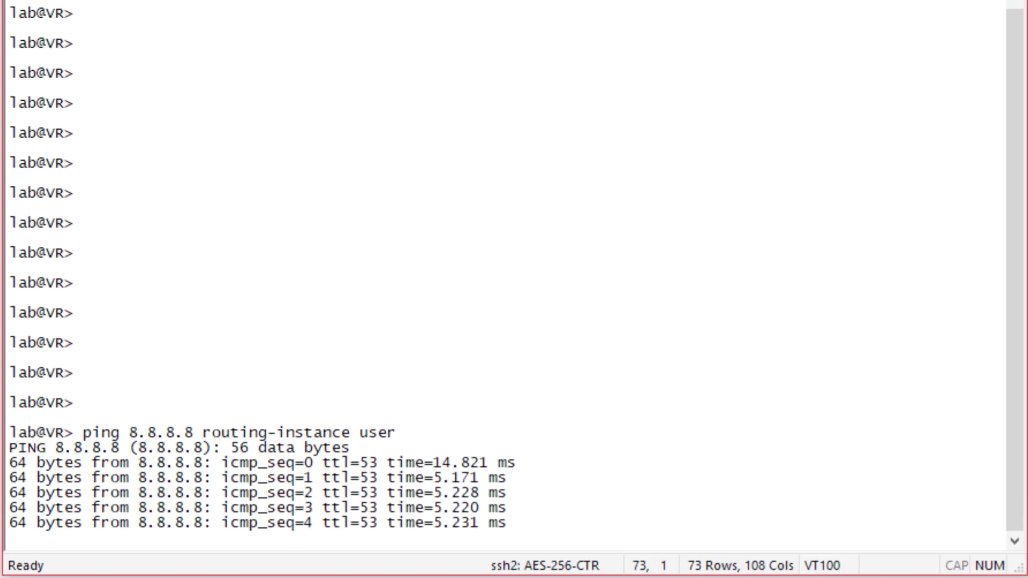
key(ctrl+c)
Step: Ping 172.29.1.100 in routing-instance user, confirming 0% loss
key(Up)
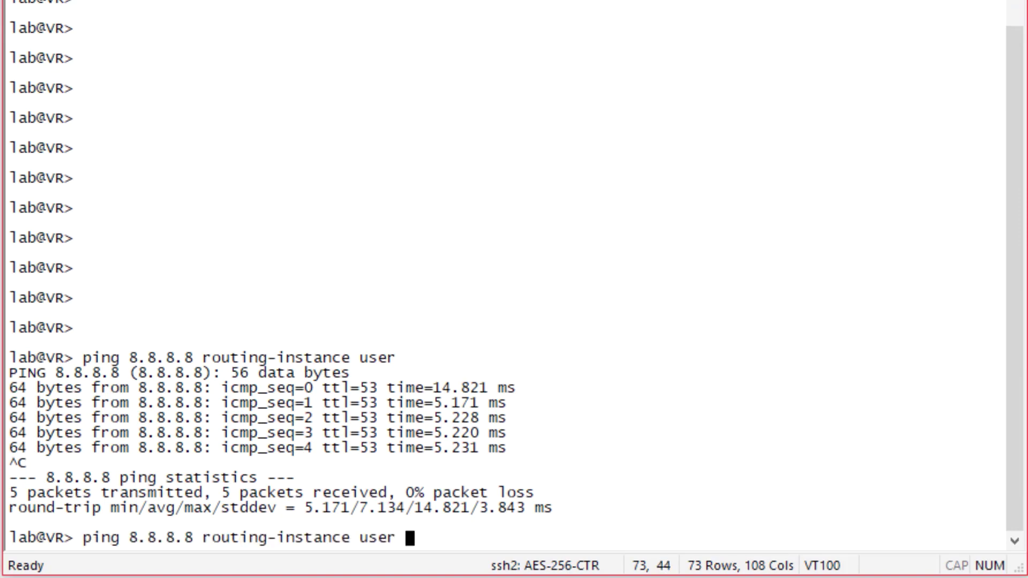
key(Left)
key(Left)
key(Left)
key(Left)
key(Left)
key(Left)
key(Left)
key(Left)
key(Left)
key(Left)
key(Left)
key(Left)
key(Left)
key(Left)
key(Left)
key(Left)
key(Left)
key(Left)
key(Left)
key(Left)
key(Left)
key(Left)
key(Left)
key(BackSpace)
key(BackSpace)
key(BackSpace)
key(BackSpace)
key(BackSpace)
key(BackSpace)
key(BackSpace)
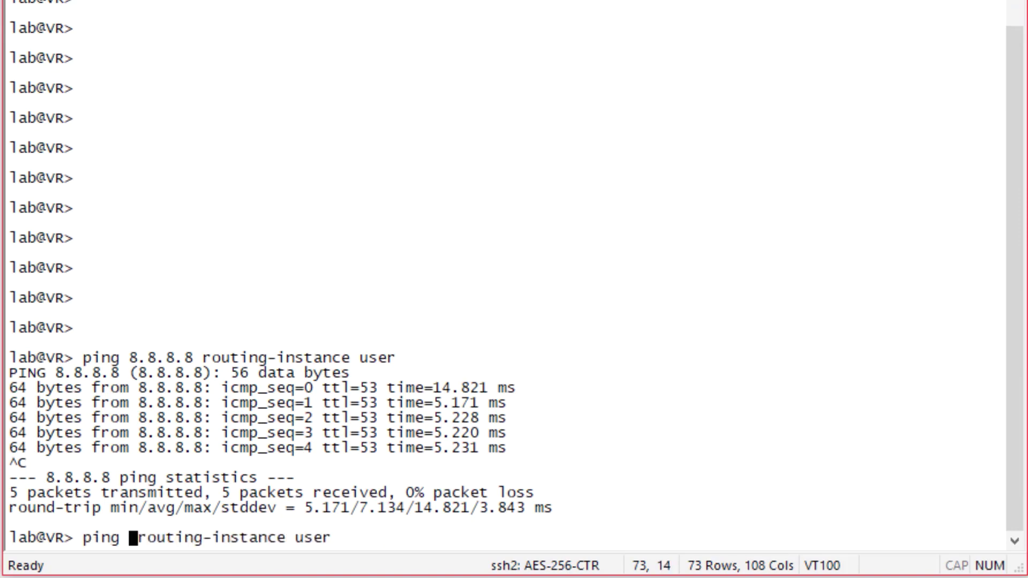
text(172.29.1.100)
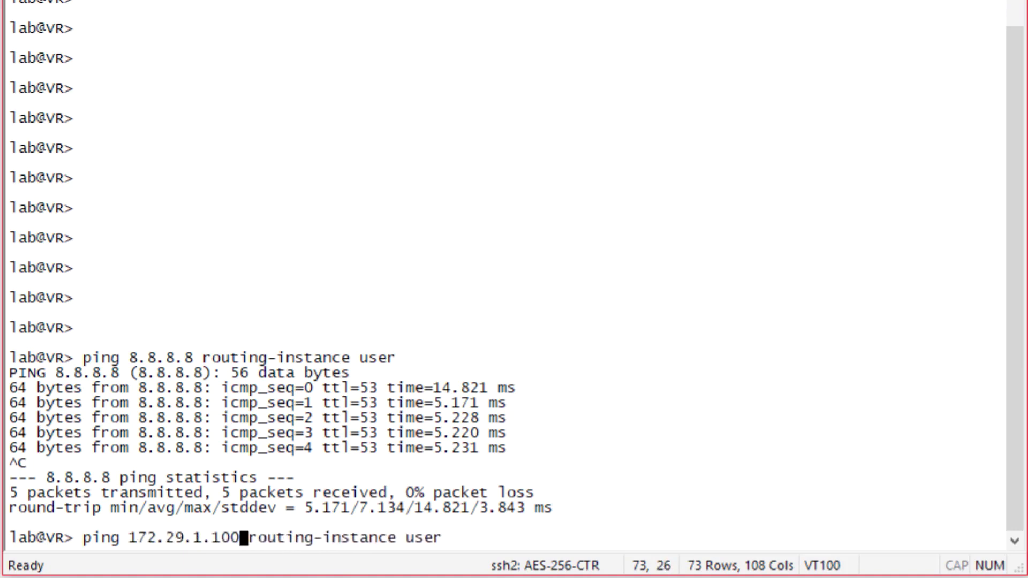
key(Return)
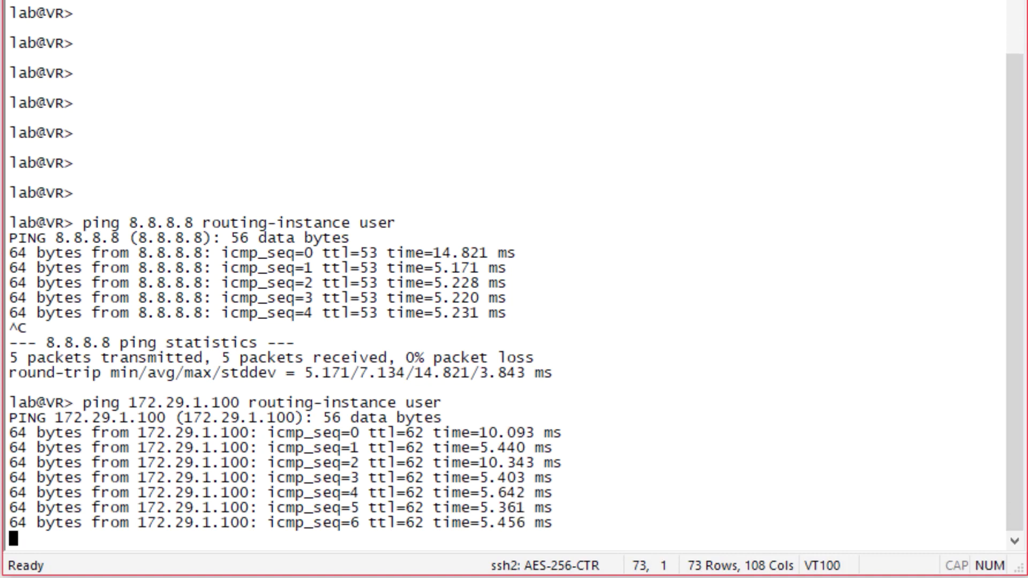
key(ctrl+c)
Step: Ping 8.8.8.8 in routing-instance email-server
text(ping)
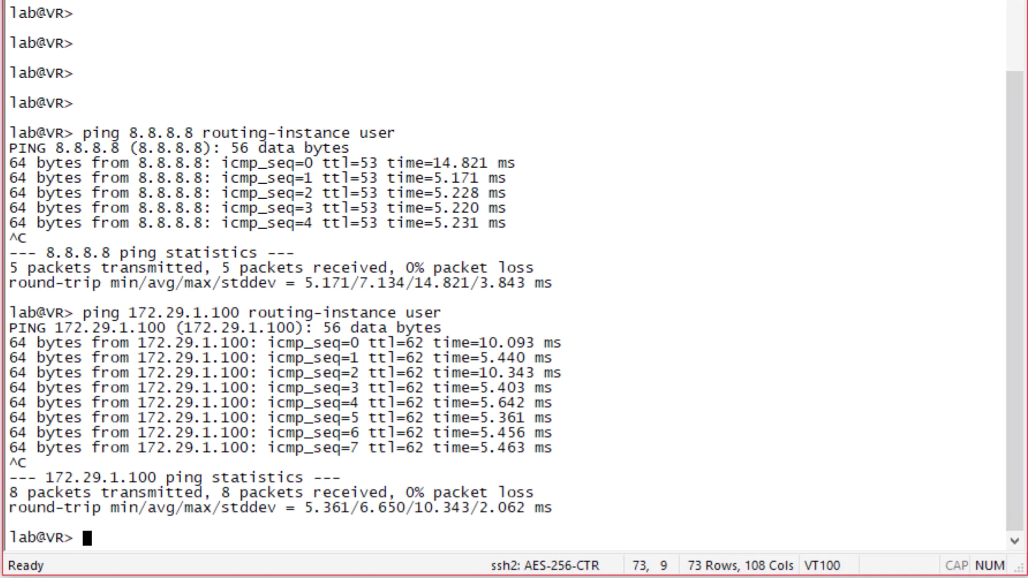
text( 8.8.8.8 ro)
key(space)
text(f)
key(BackSpace)
text(em)
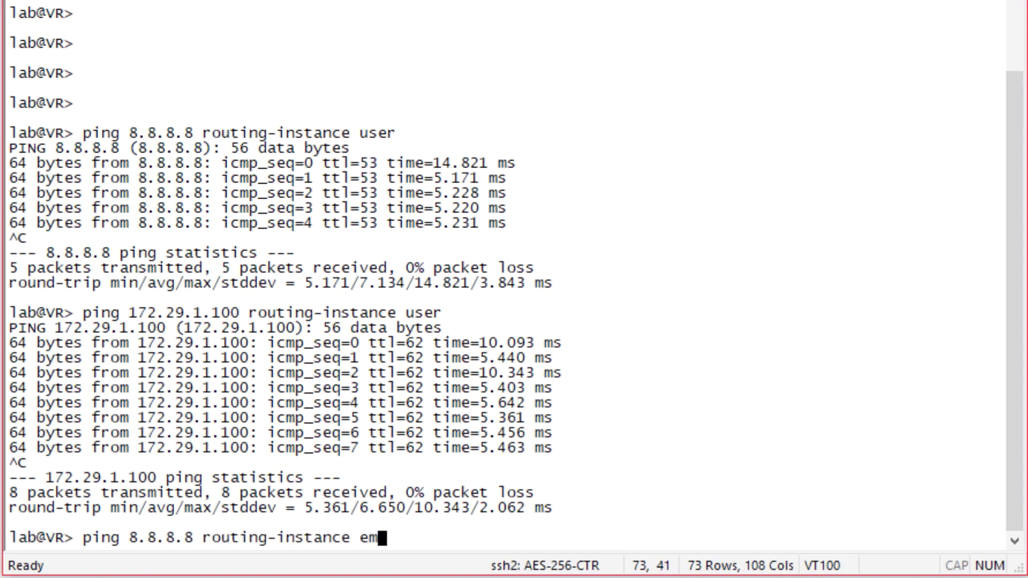
key(Tab)
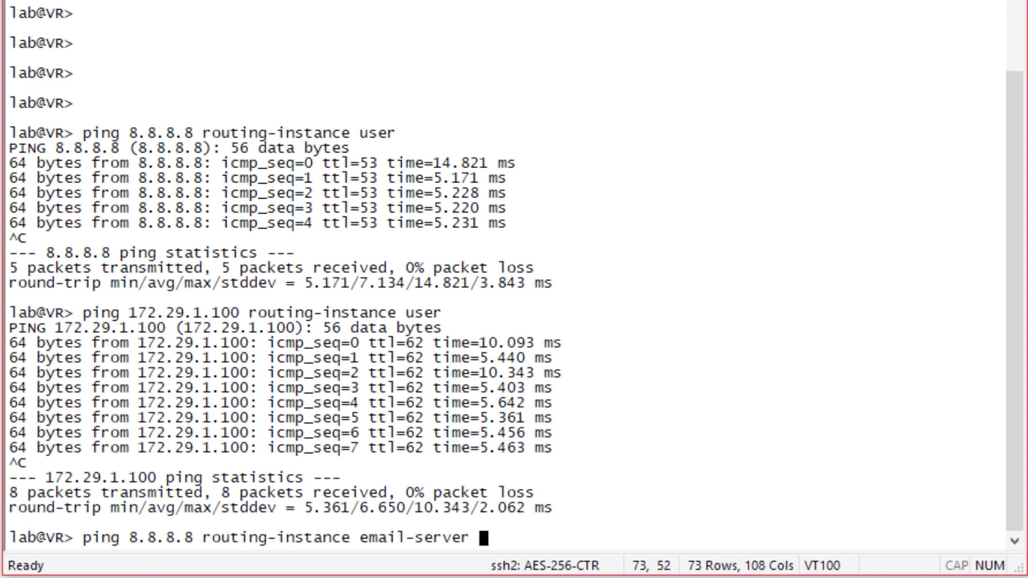
key(Return)
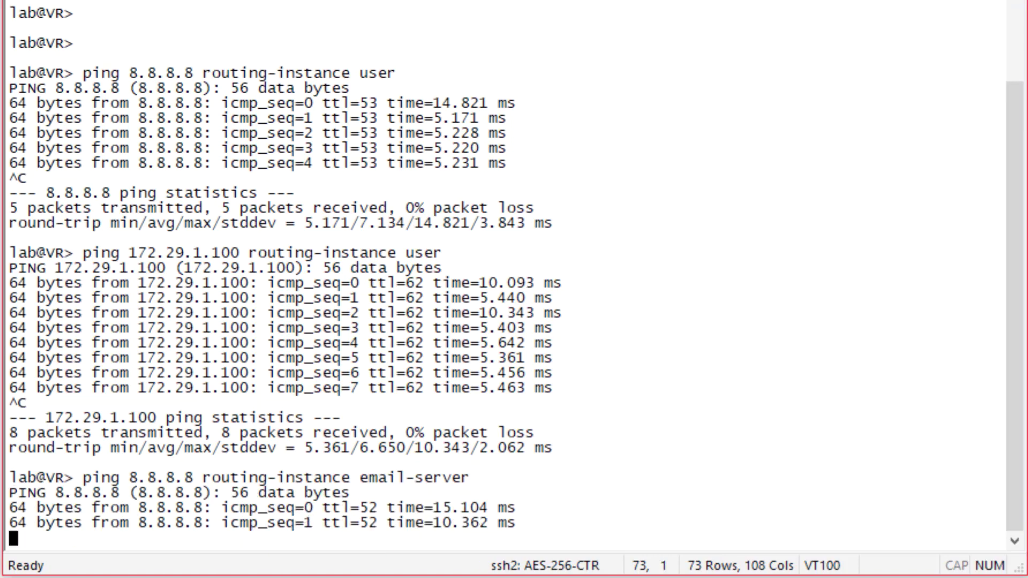